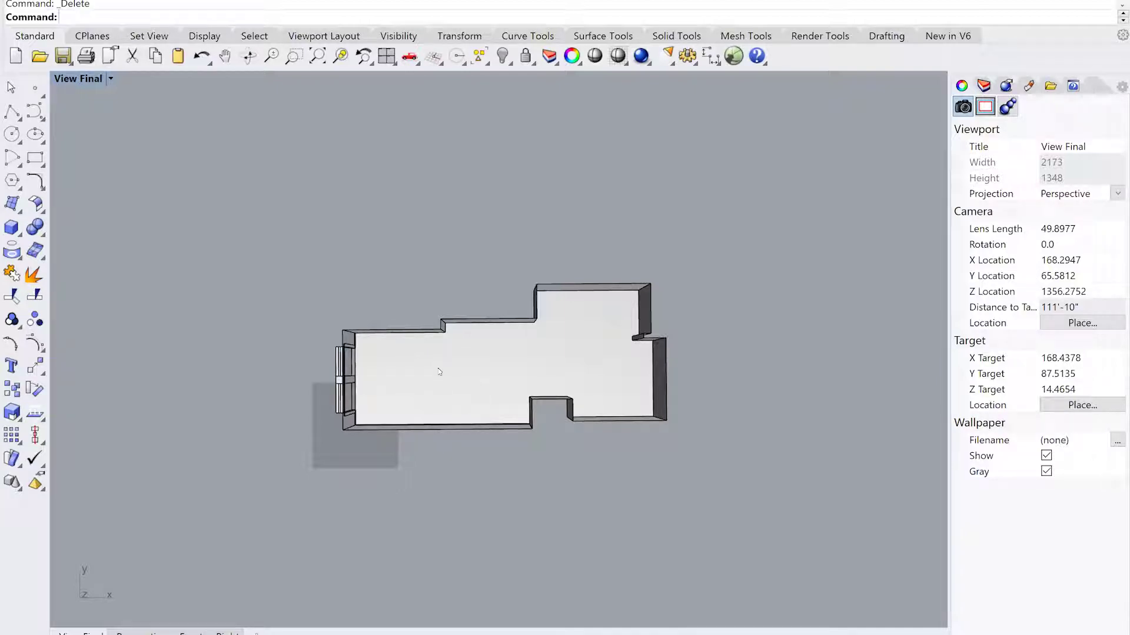
# Examine the room model from above and look along its length toward the end wall with the two-panel opening
pyautogui.moveTo(497, 391)
pyautogui.keyDown('shift'); pyautogui.mouseDown(button='right')
pyautogui.moveTo(484, 396)
pyautogui.moveTo(494, 393)
pyautogui.mouseUp(button='right'); pyautogui.keyUp('shift')
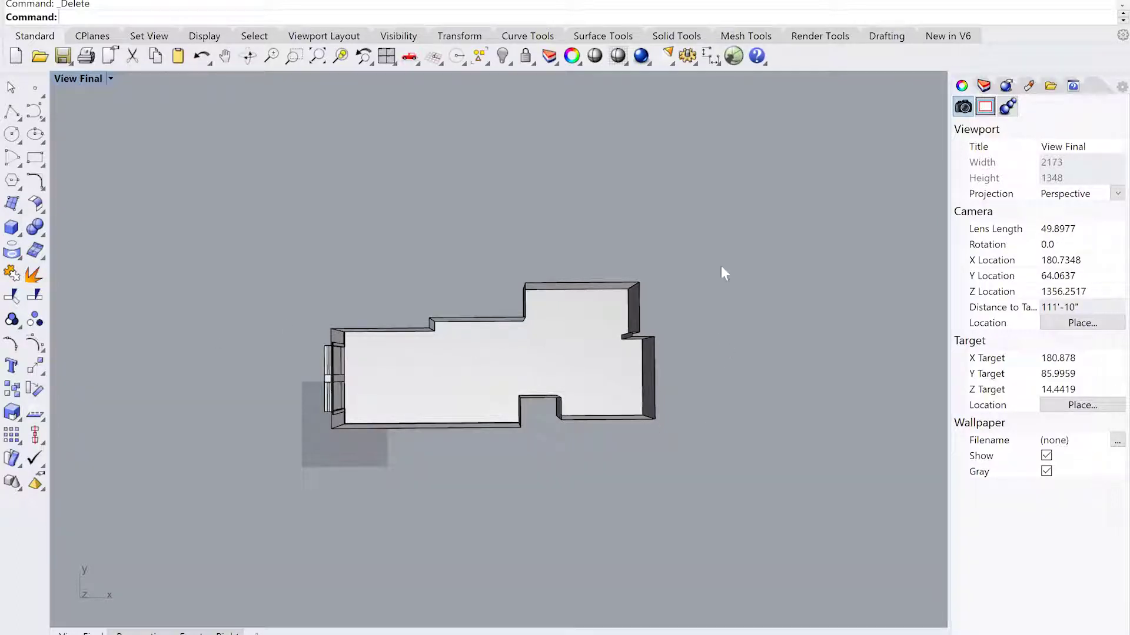
pyautogui.moveTo(537, 399); pyautogui.dragTo(454, 390, button='right')
pyautogui.scroll(2, 583, 430)
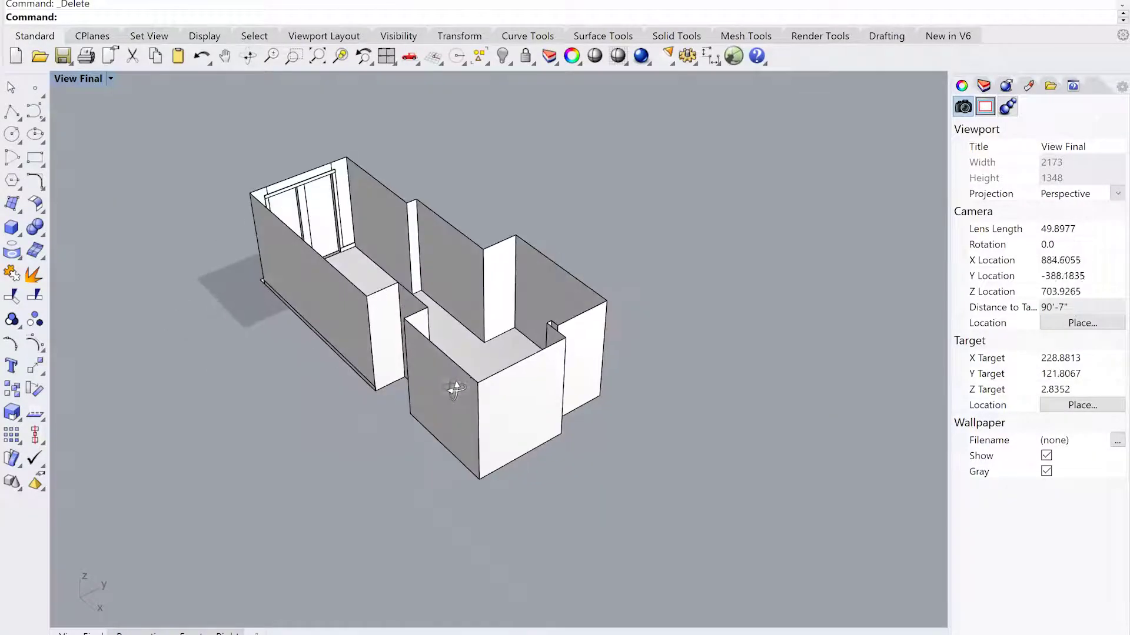
pyautogui.scroll(3, 379, 291)
pyautogui.moveTo(378, 290); pyautogui.dragTo(377, 318, button='right')
pyautogui.keyDown('shift'); pyautogui.moveTo(477, 318); pyautogui.dragTo(517, 415, button='right'); pyautogui.keyUp('shift')
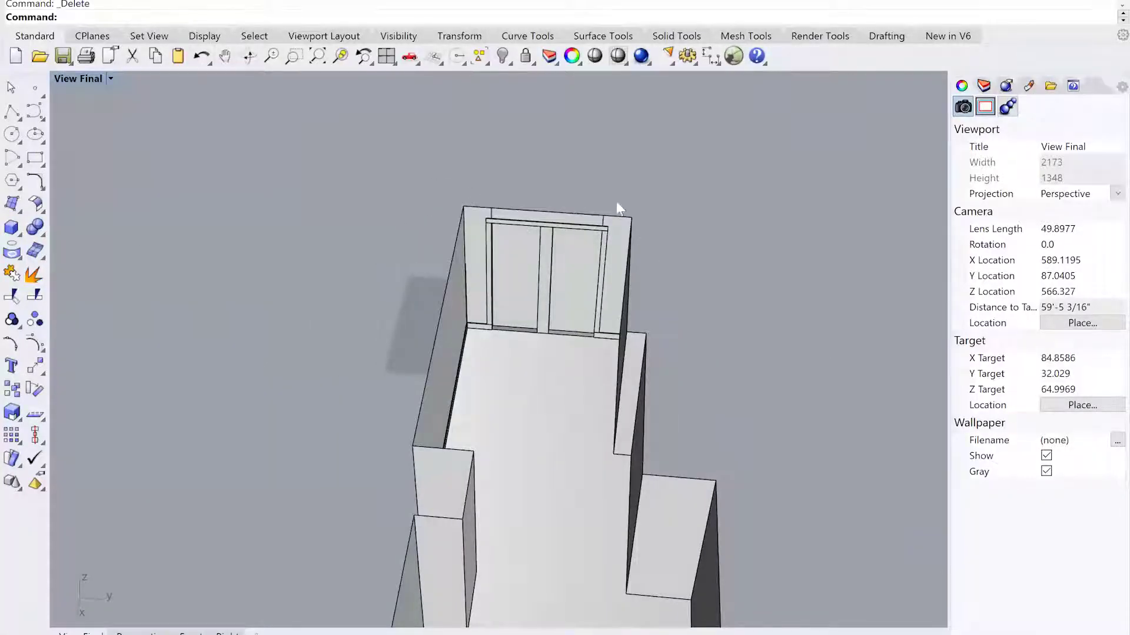
pyautogui.scroll(2, 480, 209)
pyautogui.scroll(4, 533, 294)
pyautogui.keyDown('shift'); pyautogui.moveTo(544, 318); pyautogui.dragTo(474, 345, button='right'); pyautogui.keyUp('shift')
pyautogui.moveTo(474, 345); pyautogui.dragTo(559, 375, button='right')
pyautogui.scroll(-4, 499, 336)
pyautogui.keyDown('shift'); pyautogui.moveTo(499, 337); pyautogui.dragTo(451, 297, button='right'); pyautogui.keyUp('shift')
pyautogui.moveTo(451, 296)
pyautogui.mouseDown(button='right')
pyautogui.moveTo(524, 326)
pyautogui.moveTo(428, 296)
pyautogui.mouseUp(button='right')
pyautogui.scroll(-4, 524, 326)
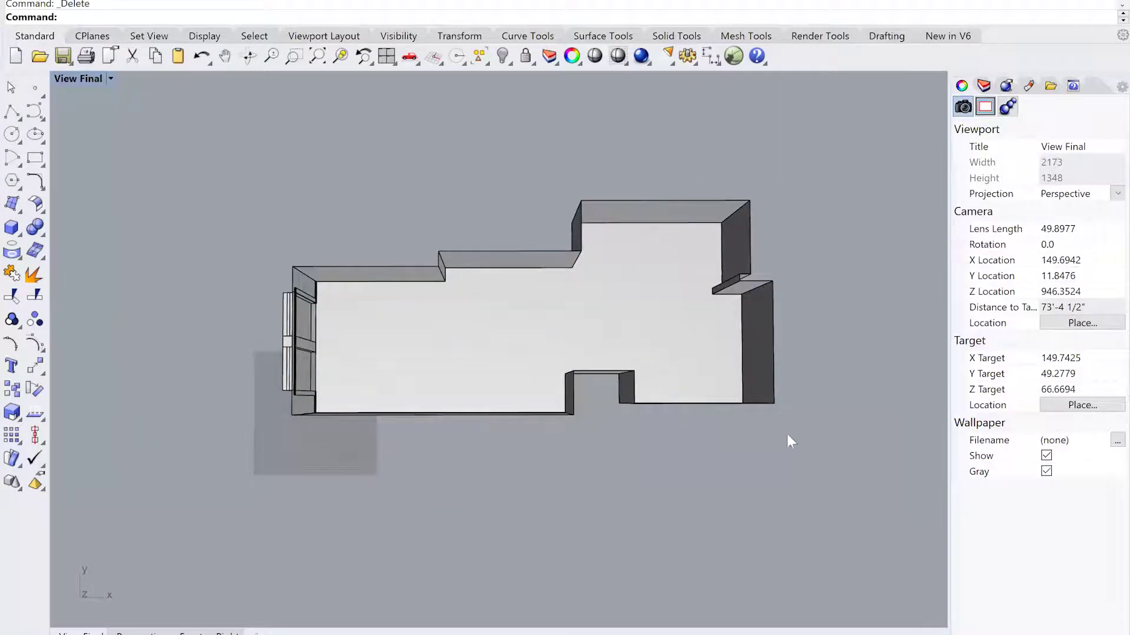
pyautogui.keyDown('shift'); pyautogui.moveTo(365, 348); pyautogui.dragTo(449, 389, button='right'); pyautogui.keyUp('shift')
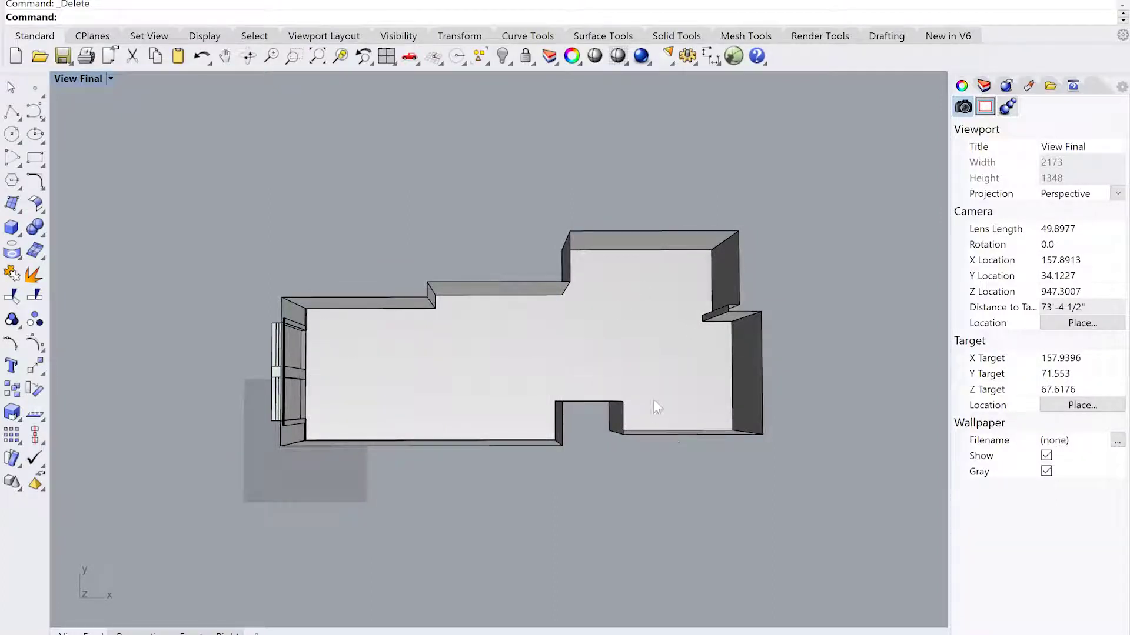
pyautogui.keyDown('shift'); pyautogui.moveTo(500, 368); pyautogui.dragTo(474, 372, button='right'); pyautogui.keyUp('shift')
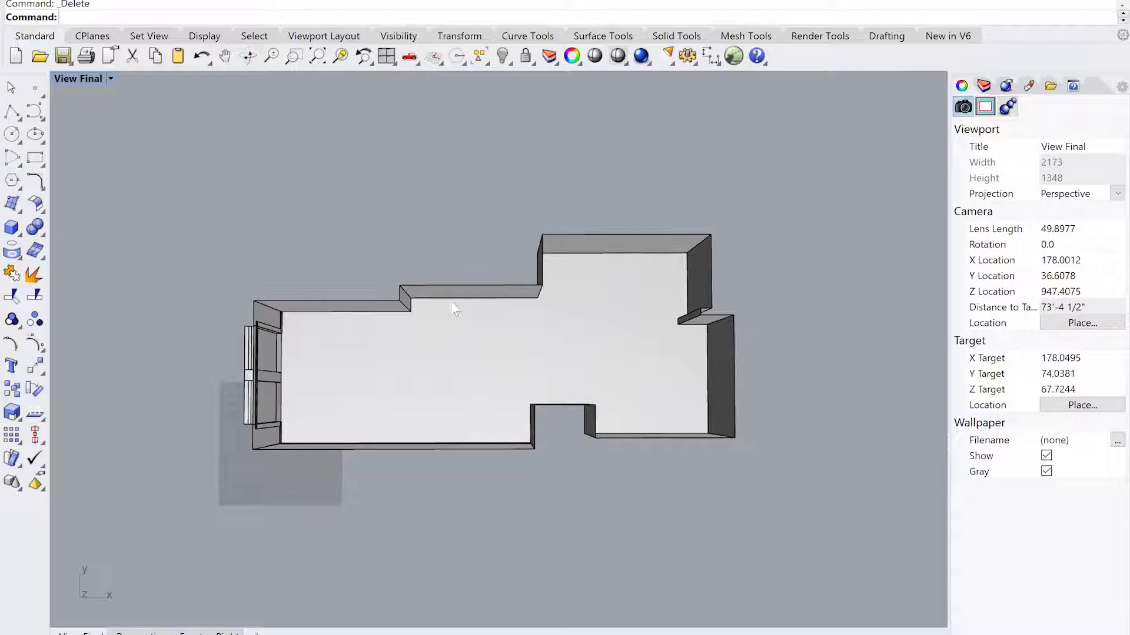
# Examine the two-panel end wall from inside the room at eye level, and review the whole floor plan from above
pyautogui.scroll(2, 585, 310)
pyautogui.scroll(1, 596, 353)
pyautogui.scroll(2, 575, 342)
pyautogui.scroll(-2, 576, 343)
pyautogui.moveTo(576, 353); pyautogui.dragTo(453, 349, button='right')
pyautogui.scroll(4, 569, 345)
pyautogui.scroll(-2, 525, 453)
pyautogui.keyDown('shift'); pyautogui.moveTo(525, 453); pyautogui.dragTo(543, 279, button='right'); pyautogui.keyUp('shift')
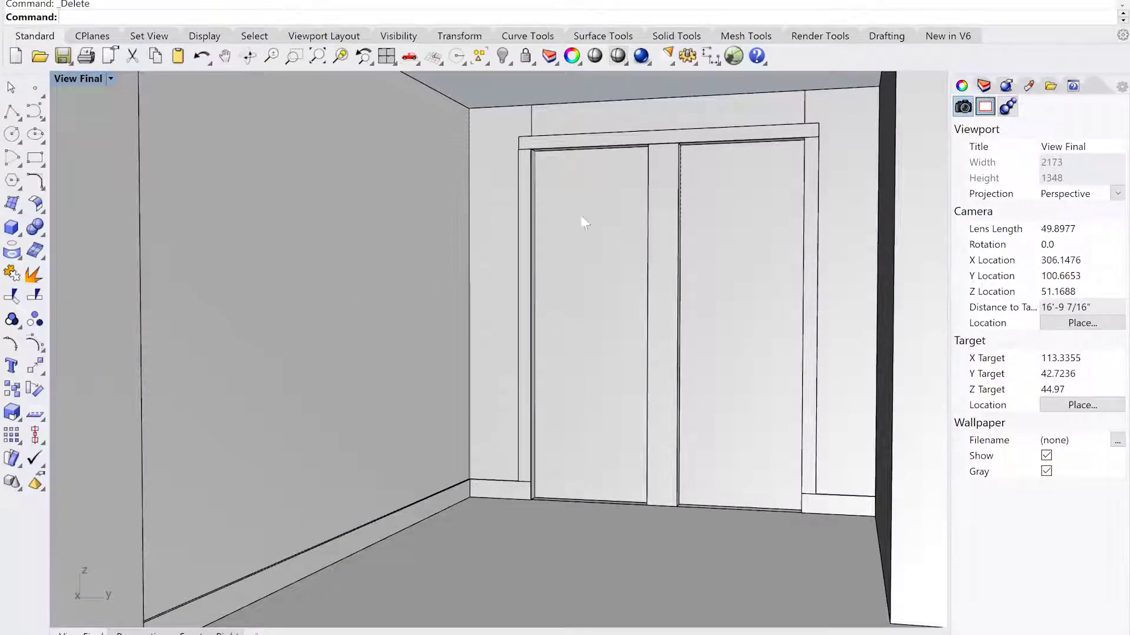
pyautogui.moveTo(465, 283); pyautogui.dragTo(532, 429, button='right')
pyautogui.scroll(-16, 545, 295)
pyautogui.moveTo(513, 326); pyautogui.dragTo(578, 299, button='right')
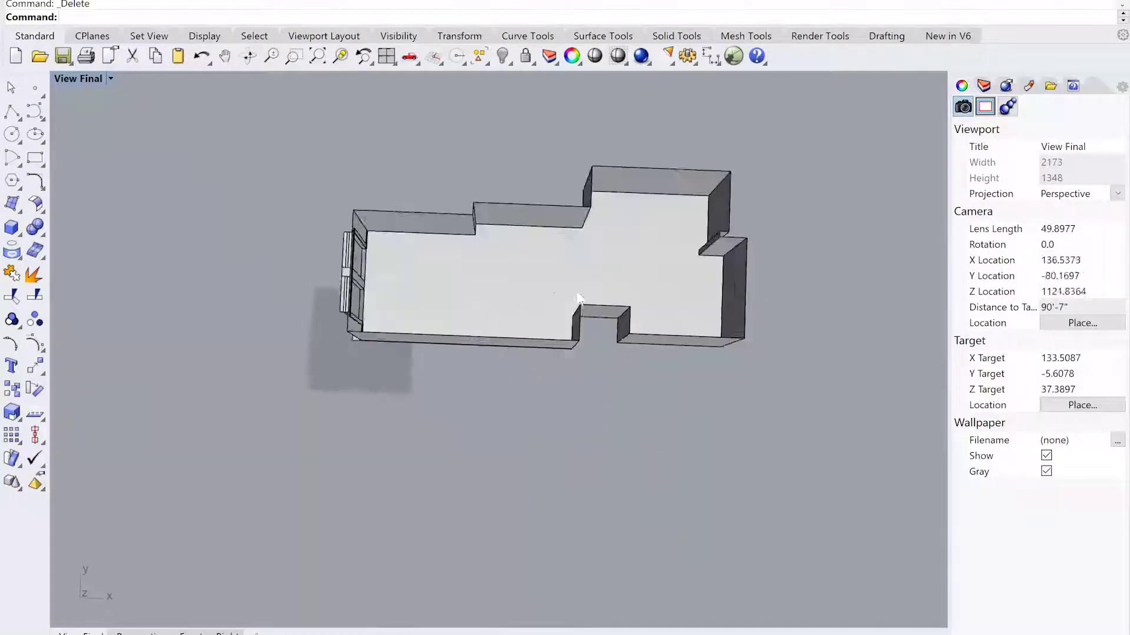
pyautogui.scroll(-4, 539, 325)
pyautogui.keyDown('shift'); pyautogui.moveTo(372, 331); pyautogui.dragTo(300, 389, button='right'); pyautogui.keyUp('shift')
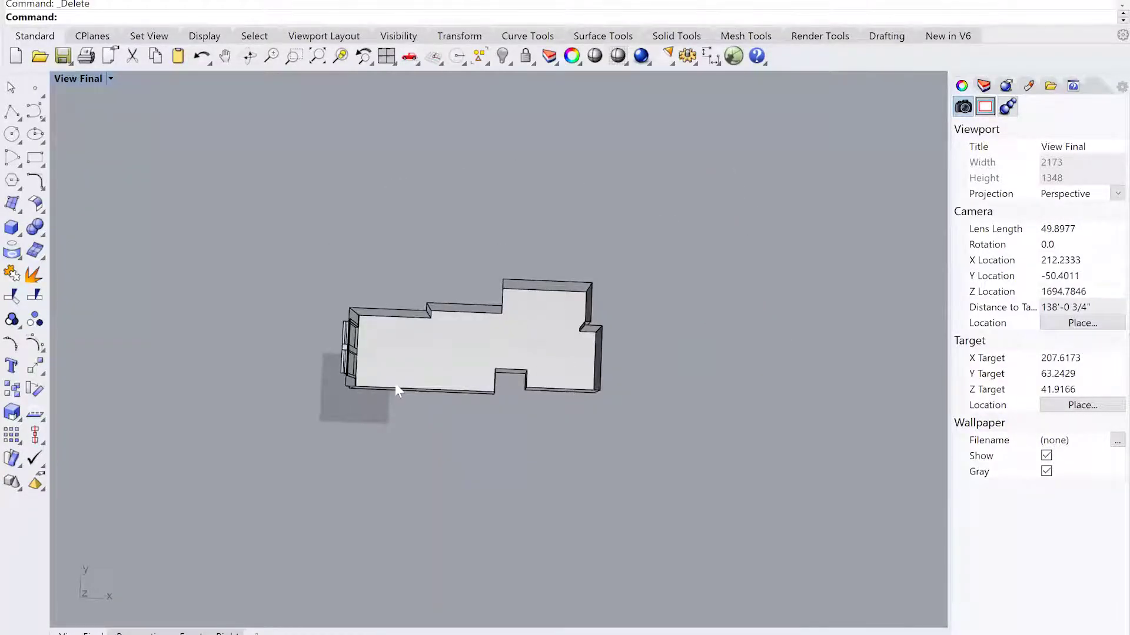
pyautogui.scroll(3, 465, 348)
pyautogui.keyDown('shift'); pyautogui.moveTo(424, 391); pyautogui.dragTo(467, 349, button='right'); pyautogui.keyUp('shift')
pyautogui.scroll(2, 429, 365)
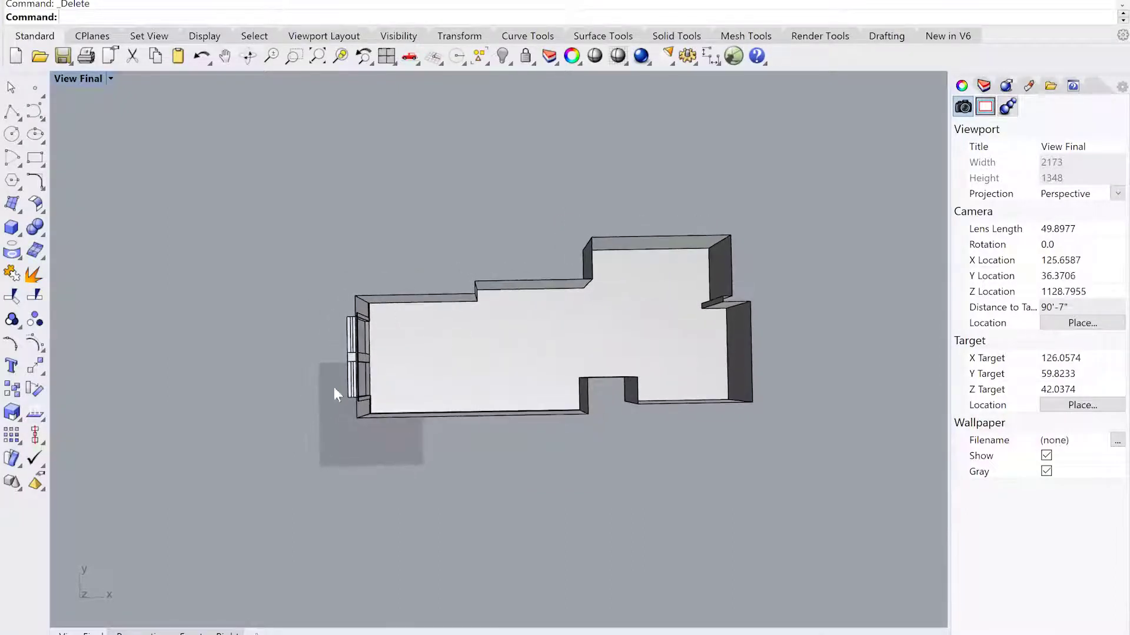
pyautogui.keyDown('shift'); pyautogui.moveTo(329, 393); pyautogui.dragTo(492, 371, button='right'); pyautogui.keyUp('shift')
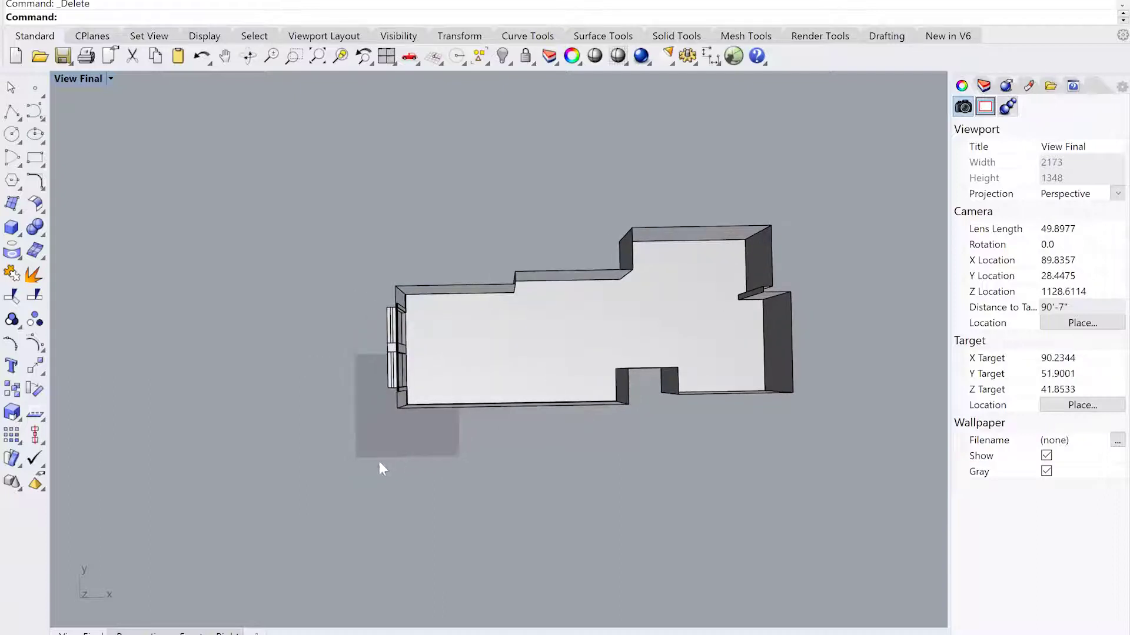
# Import the Adobe Illustrator file Anamorphic Cube Final, preserving units at 1 inch in AI to 1 Rhino unit
pyautogui.moveTo(422, 428); pyautogui.dragTo(425, 431, button='right')
pyautogui.write('Import')
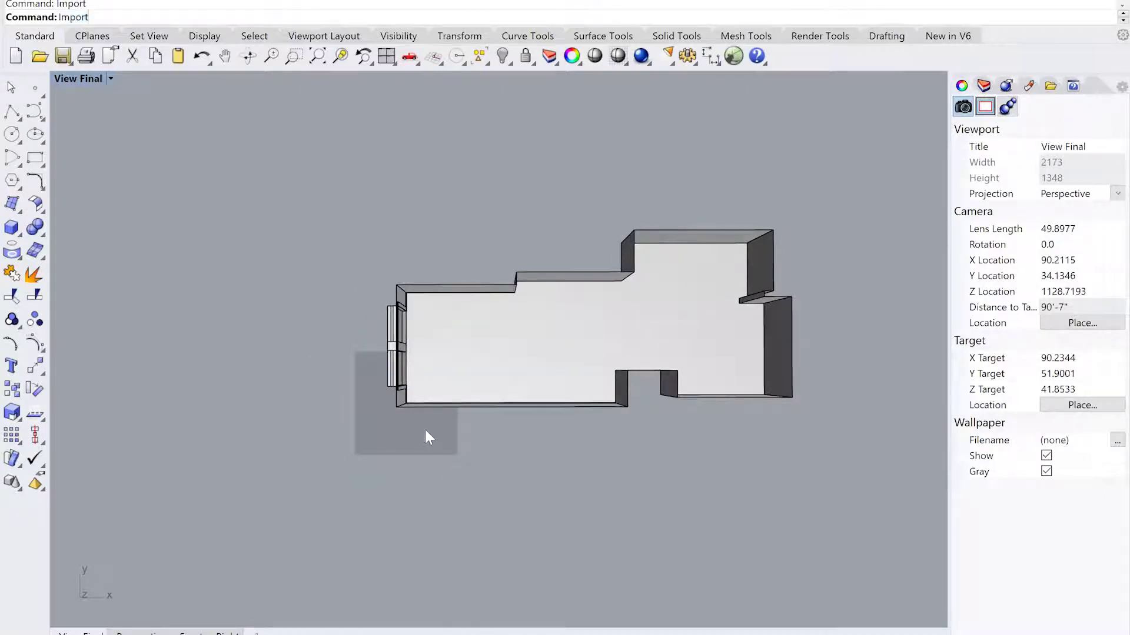
pyautogui.press('Return')
pyautogui.click(338, 270)
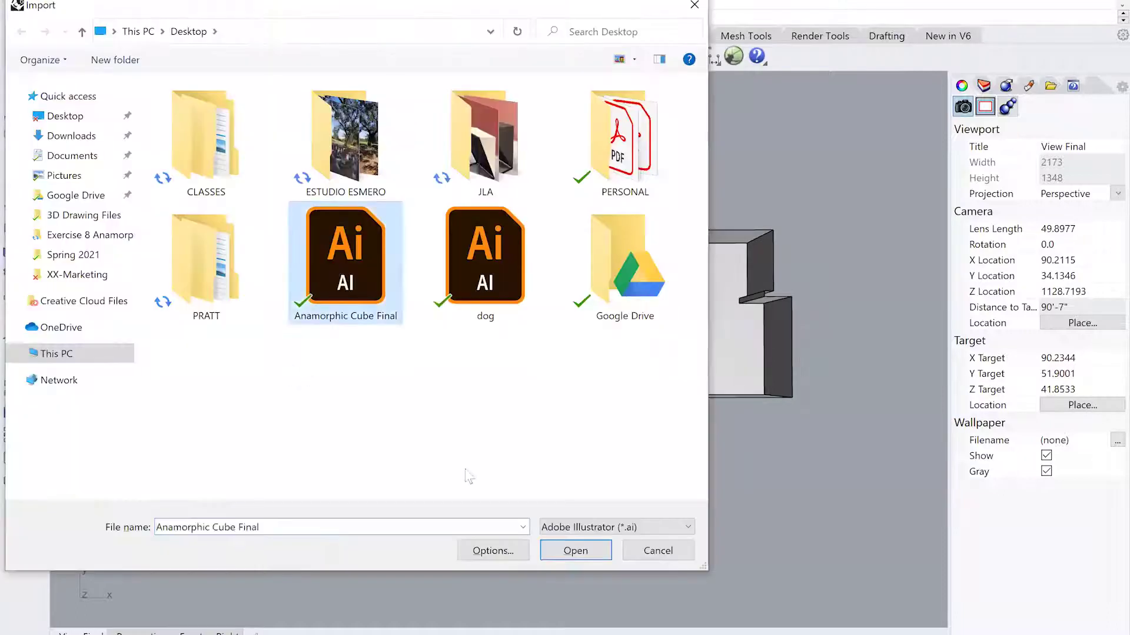
pyautogui.click(565, 553)
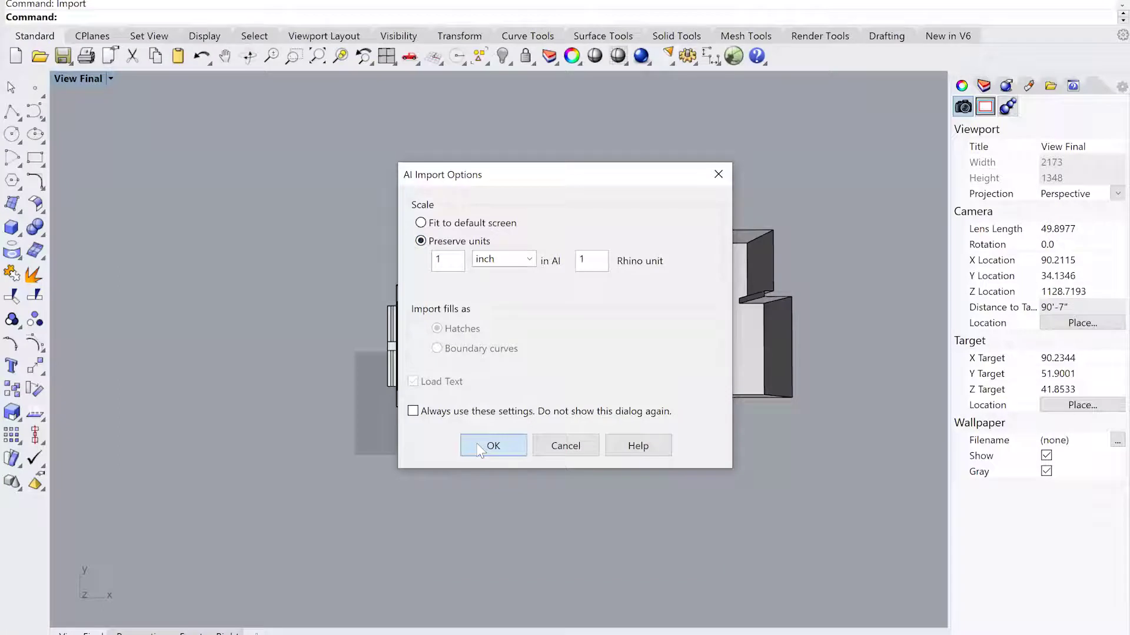
pyautogui.click(479, 448)
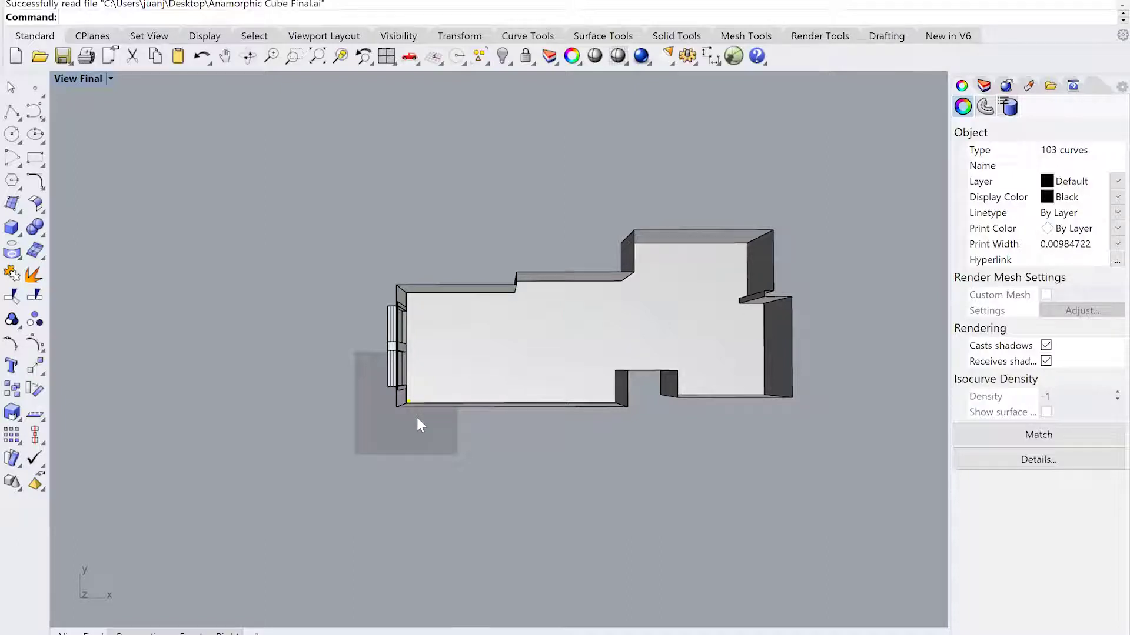
# Find the imported cube curves in the room's corner and move them outside the room, beside the two-panel end wall
pyautogui.write('Zoom')
pyautogui.press('Return')
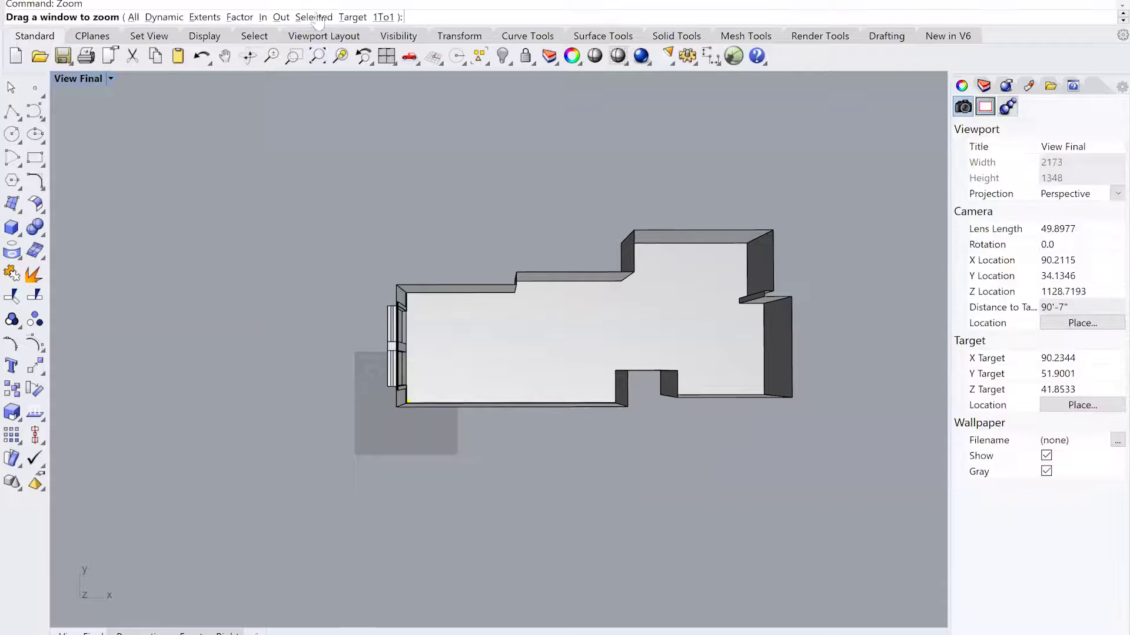
pyautogui.click(307, 4)
pyautogui.scroll(-3, 494, 199)
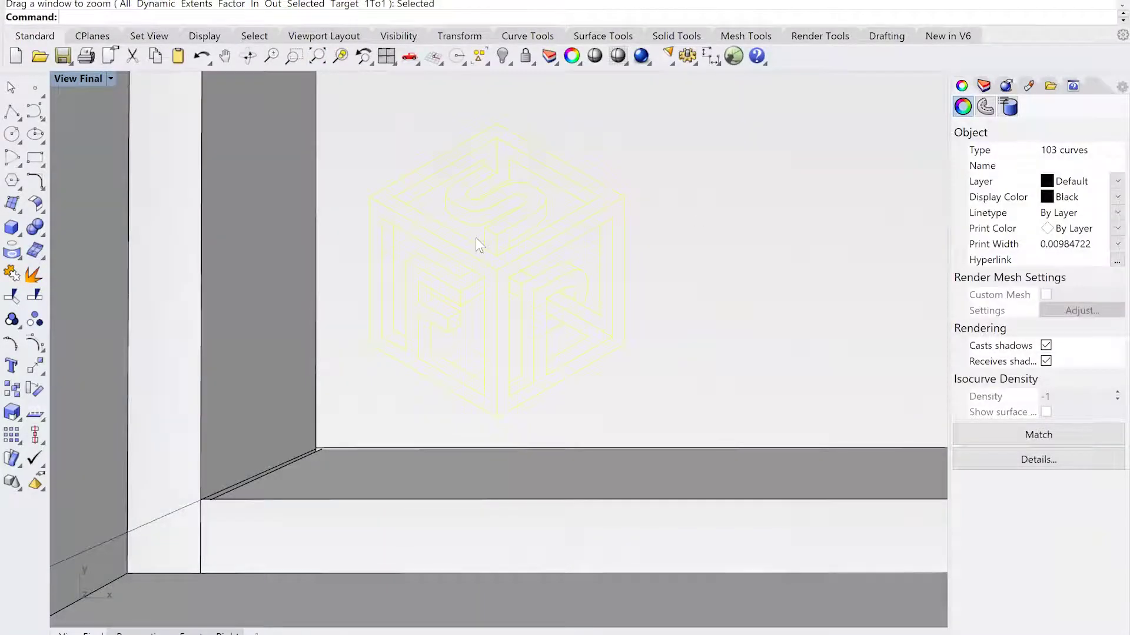
pyautogui.scroll(-5, 475, 238)
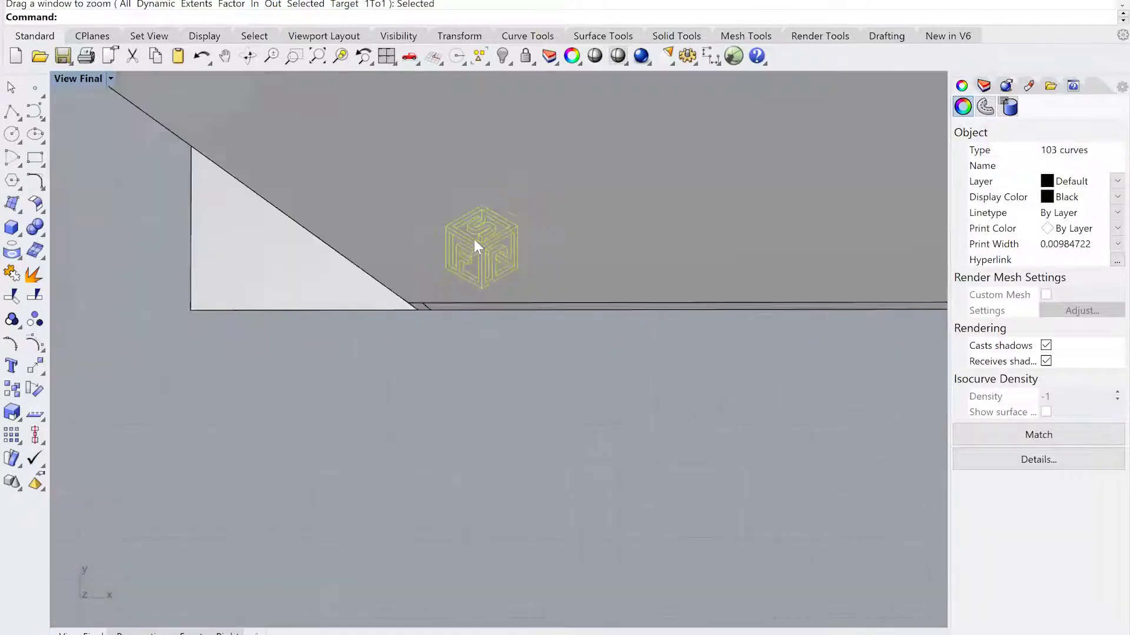
pyautogui.scroll(-12, 474, 239)
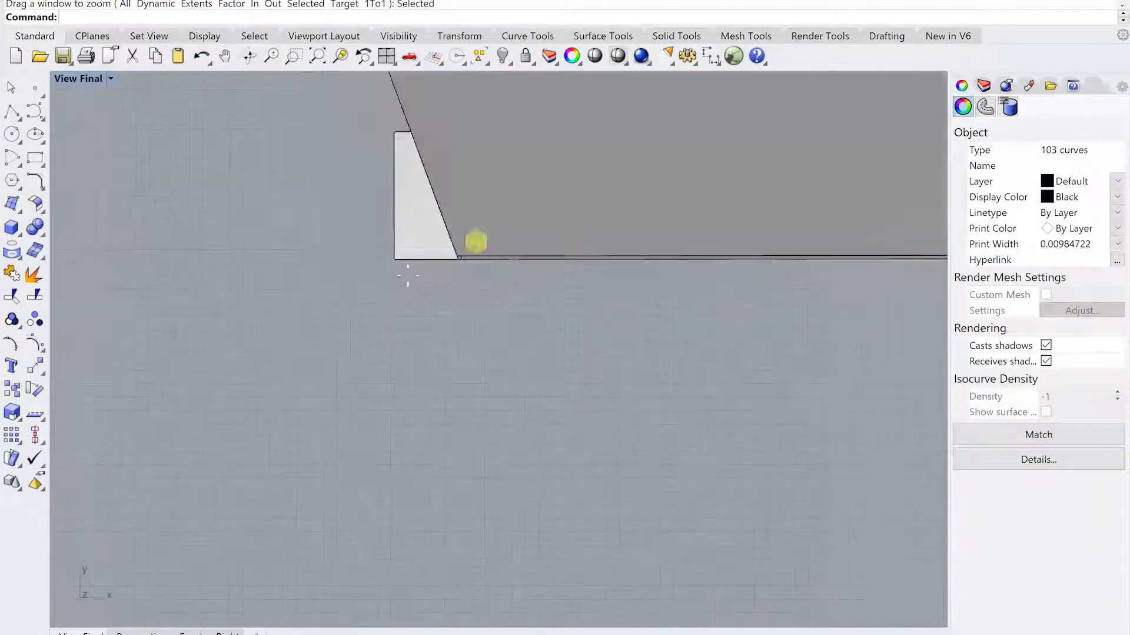
pyautogui.write('m')
pyautogui.press('Return')
pyautogui.click(491, 275)
pyautogui.click(361, 281)
pyautogui.scroll(6, 474, 323)
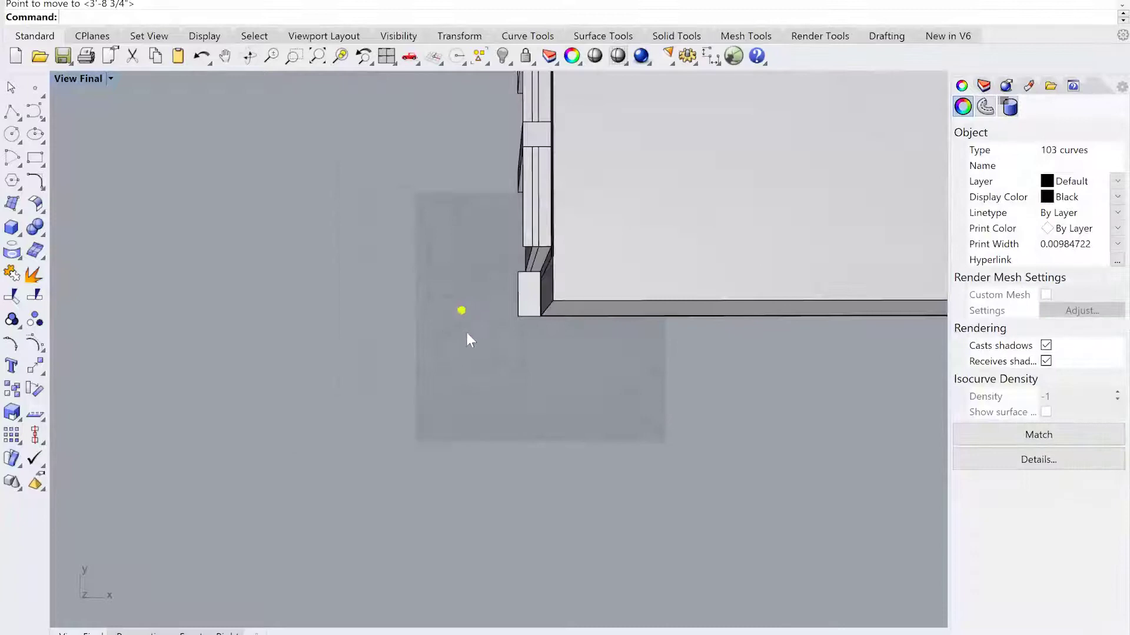
pyautogui.press('Escape')
# Scale up all the imported cube curves in place using a base point and two reference points
pyautogui.moveTo(491, 327); pyautogui.dragTo(504, 336)
pyautogui.write('scale')
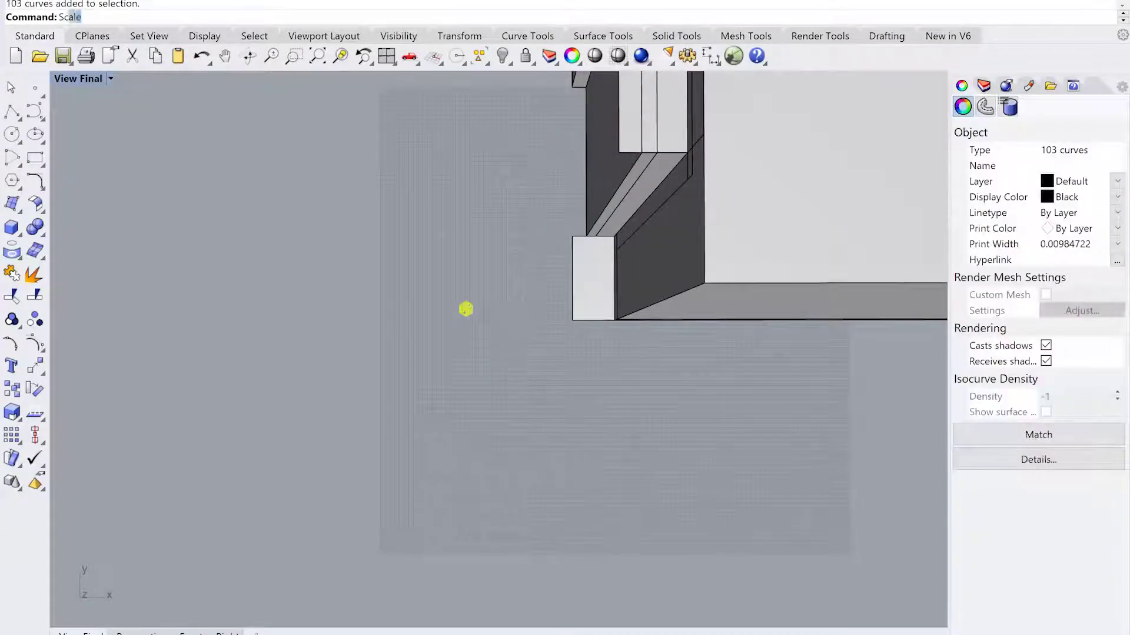
pyautogui.press('Return')
pyautogui.click(475, 326)
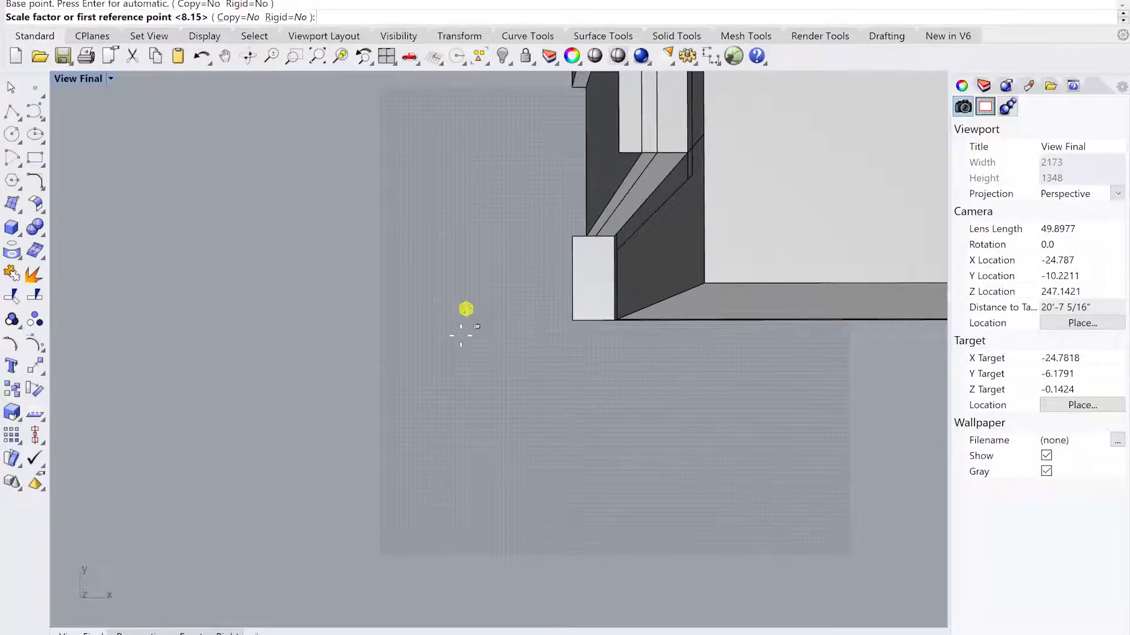
pyautogui.scroll(-2, 462, 332)
pyautogui.click(468, 326)
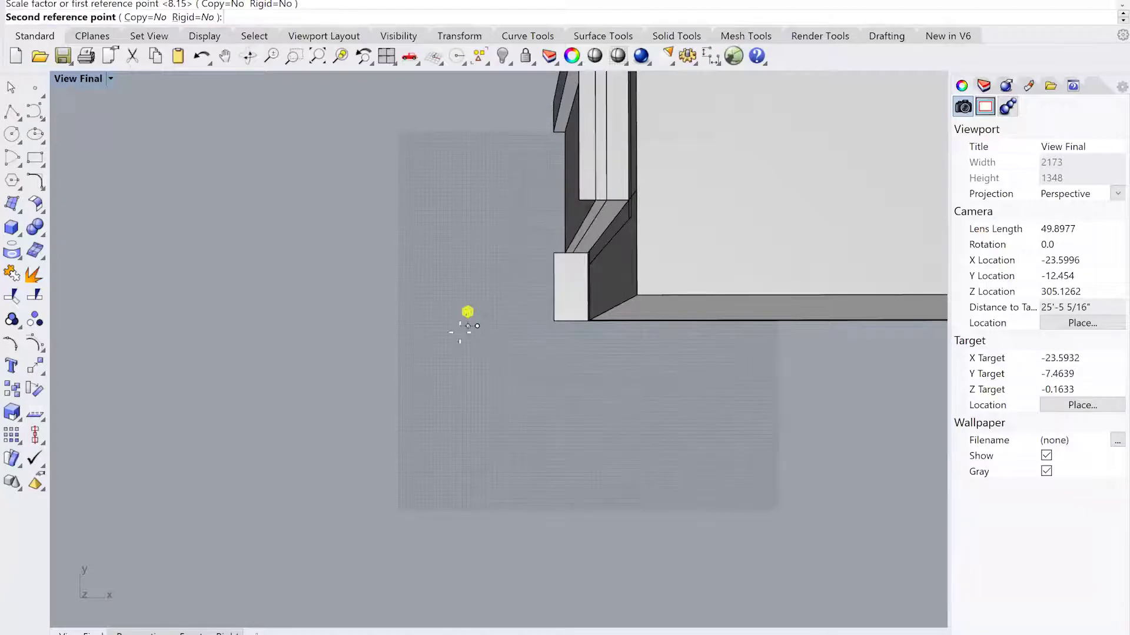
pyautogui.click(424, 344)
pyautogui.scroll(-4, 423, 343)
pyautogui.keyDown('shift'); pyautogui.moveTo(433, 283); pyautogui.dragTo(370, 390, button='right'); pyautogui.keyUp('shift')
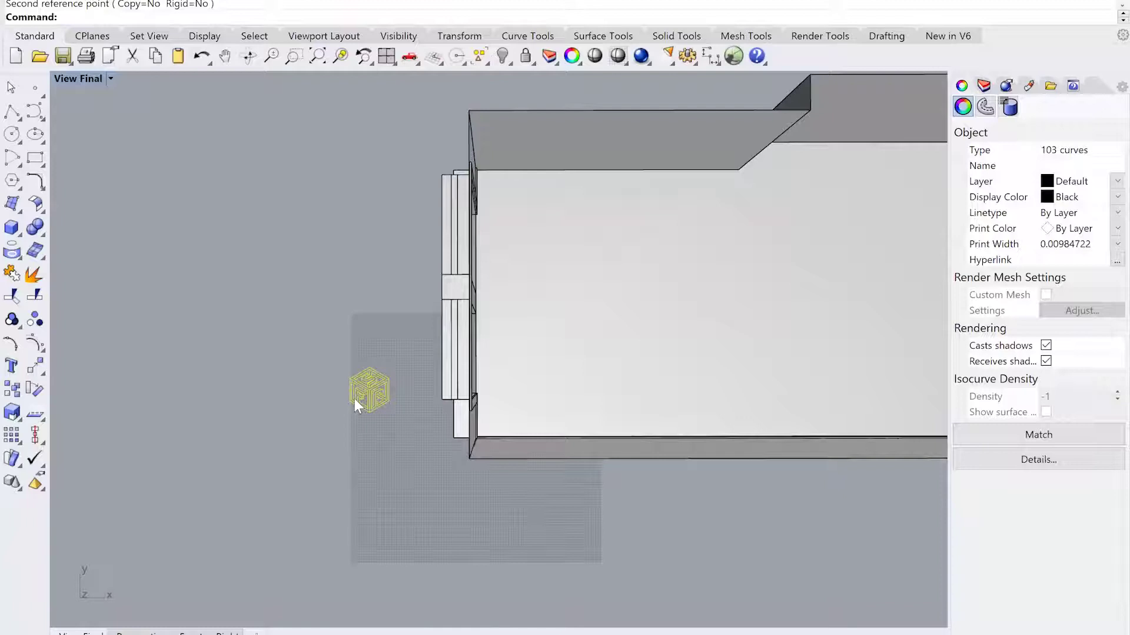
# Check whether the lines of the cube drawing are separate curves by selecting individual ones
pyautogui.scroll(1, 354, 398)
pyautogui.click(373, 416)
pyautogui.scroll(3, 380, 411)
pyautogui.click(381, 400)
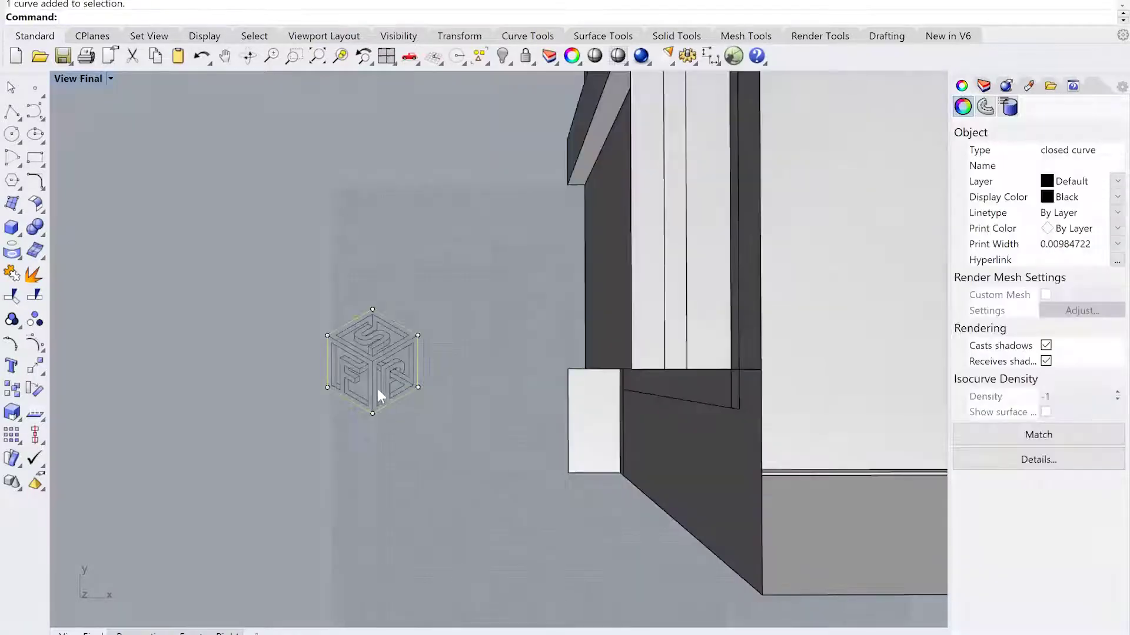
pyautogui.scroll(2, 376, 375)
pyautogui.click(367, 387)
pyautogui.click(189, 232)
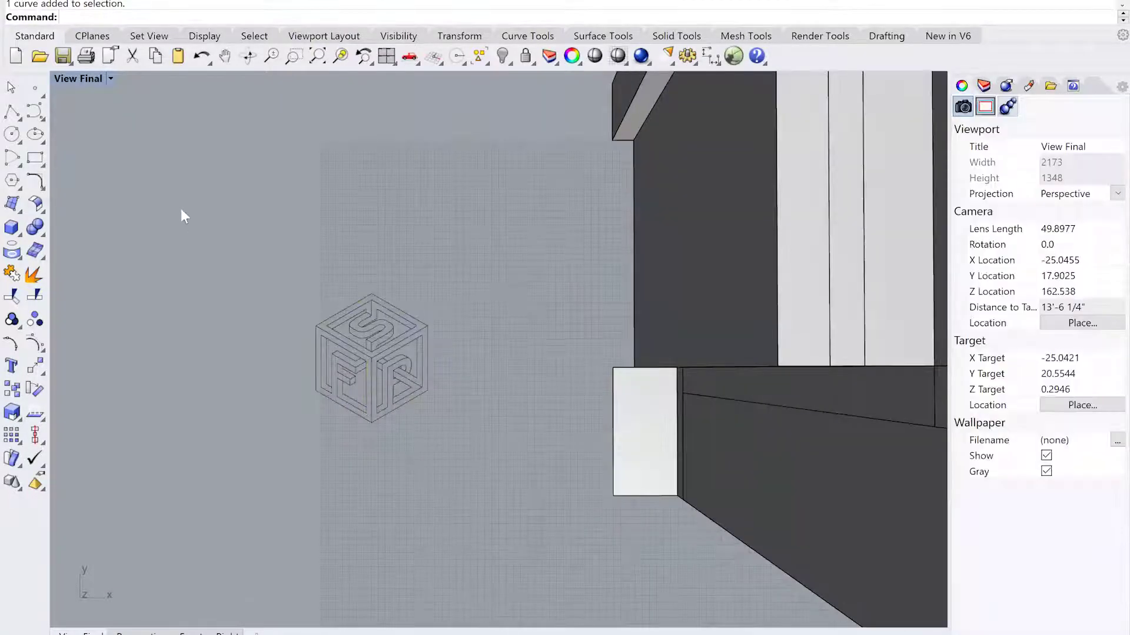
# Group all the cube drawing's curves and check that they select as one object
pyautogui.moveTo(261, 244); pyautogui.dragTo(295, 304)
pyautogui.moveTo(454, 445); pyautogui.dragTo(454, 445)
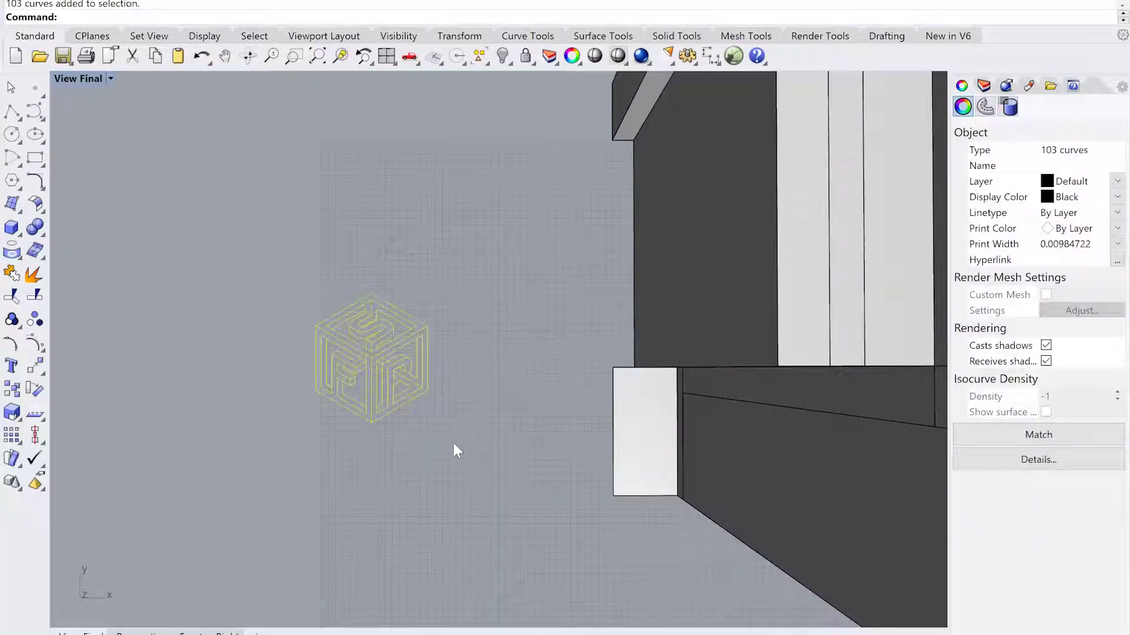
pyautogui.write('group')
pyautogui.press('Return')
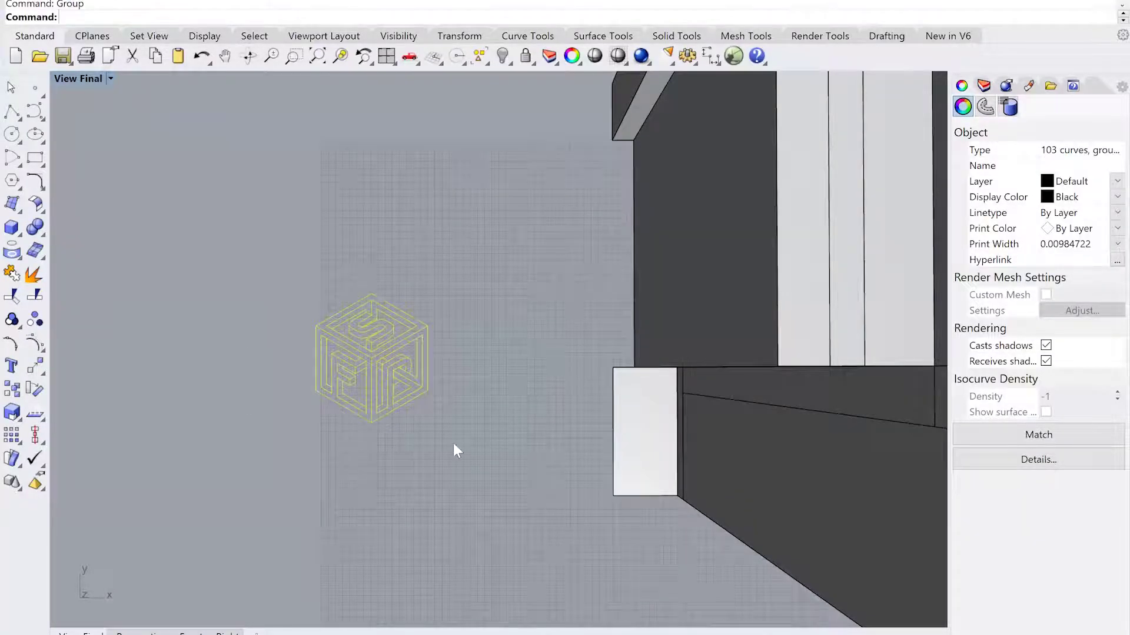
pyautogui.click(409, 461)
pyautogui.scroll(-5, 414, 400)
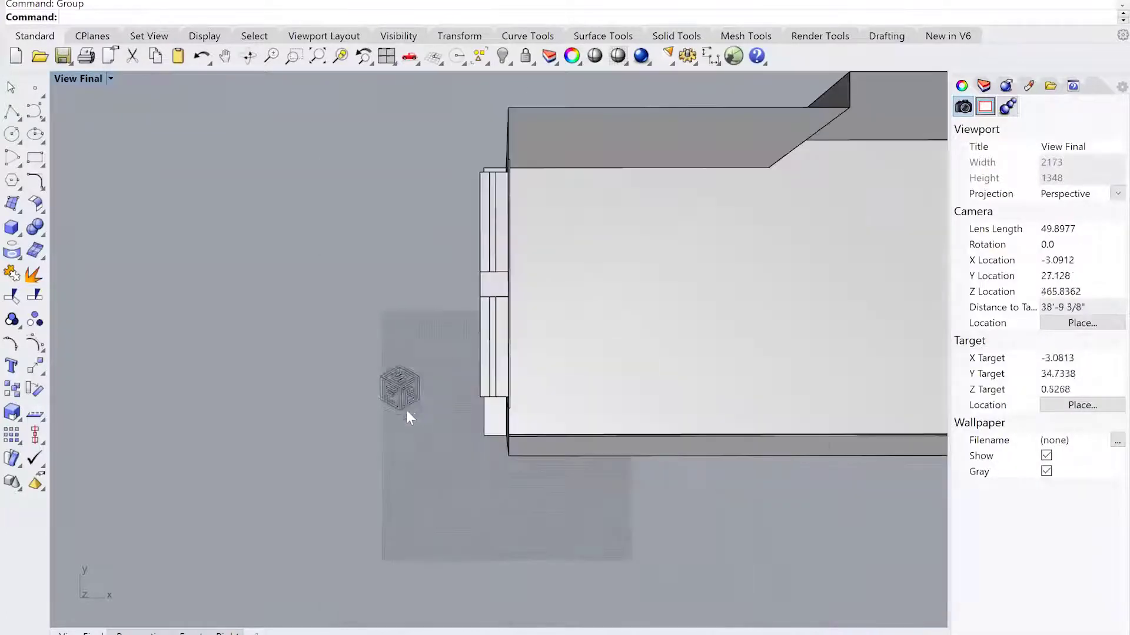
pyautogui.click(393, 389)
pyautogui.scroll(-7, 393, 388)
pyautogui.click(492, 473)
# Examine the room from above with the cube drawing beside it, and the two-panel end wall from inside
pyautogui.scroll(-4, 493, 448)
pyautogui.keyDown('shift'); pyautogui.moveTo(484, 386); pyautogui.dragTo(415, 385, button='right'); pyautogui.keyUp('shift')
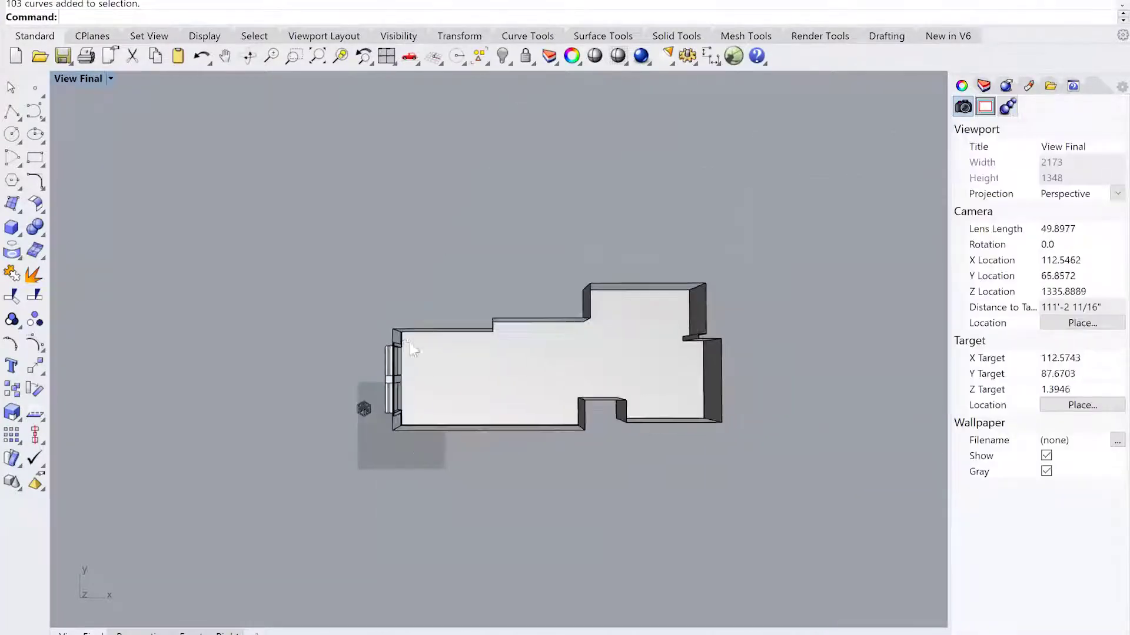
pyautogui.scroll(-2, 691, 282)
pyautogui.keyDown('shift'); pyautogui.moveTo(603, 375); pyautogui.dragTo(494, 374, button='right'); pyautogui.keyUp('shift')
pyautogui.scroll(2, 425, 344)
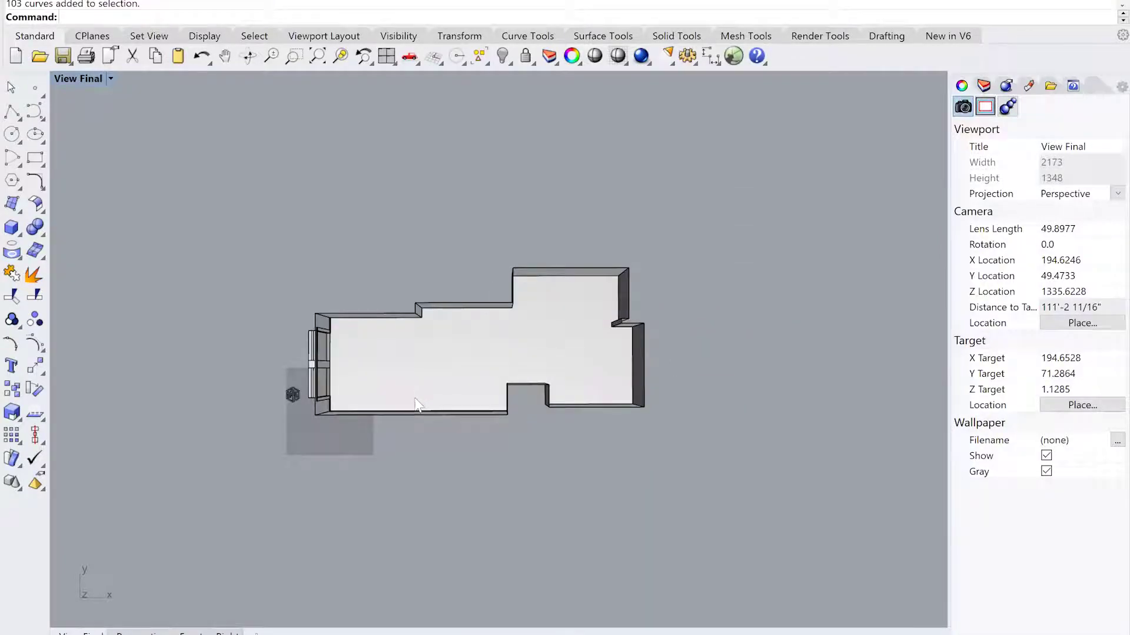
pyautogui.scroll(2, 436, 351)
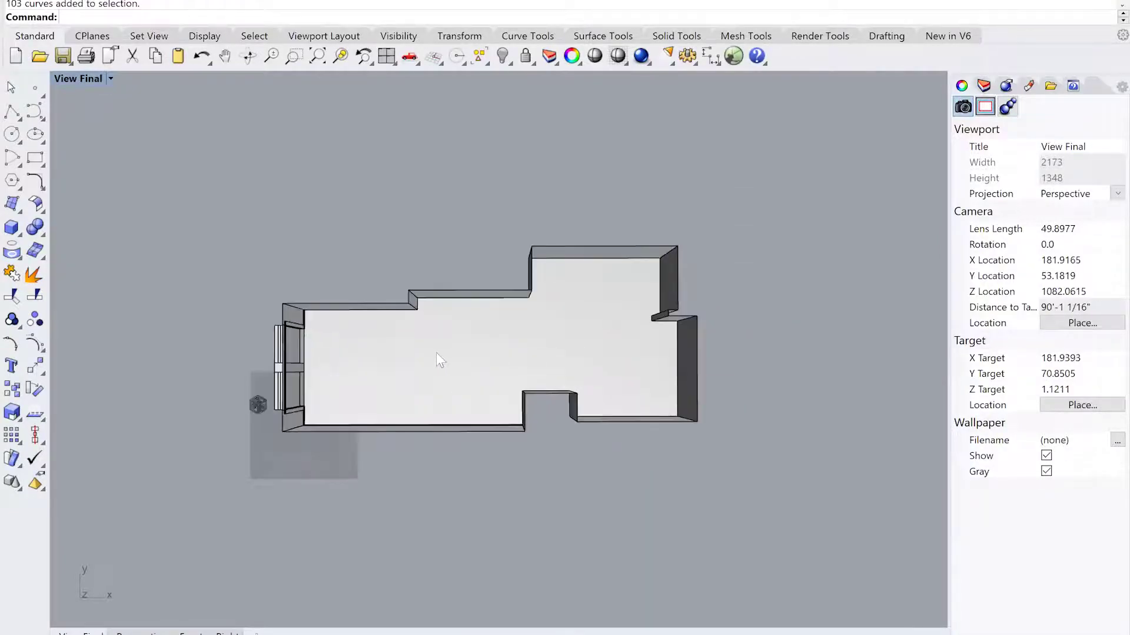
pyautogui.moveTo(477, 399); pyautogui.dragTo(509, 268, button='right')
pyautogui.scroll(2, 437, 363)
pyautogui.scroll(5, 399, 347)
pyautogui.scroll(3, 509, 268)
pyautogui.keyDown('shift'); pyautogui.moveTo(511, 271); pyautogui.dragTo(479, 476, button='right'); pyautogui.keyUp('shift')
pyautogui.moveTo(480, 477); pyautogui.dragTo(481, 325, button='right')
pyautogui.scroll(6, 483, 352)
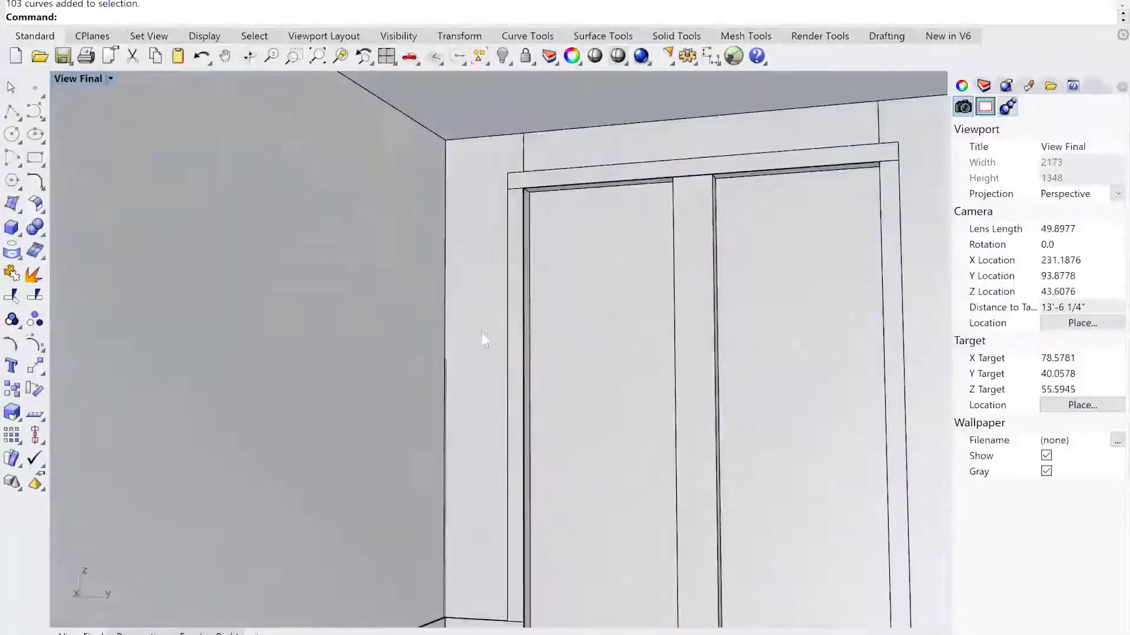
pyautogui.moveTo(479, 259); pyautogui.dragTo(405, 425, button='right')
pyautogui.scroll(-10, 602, 333)
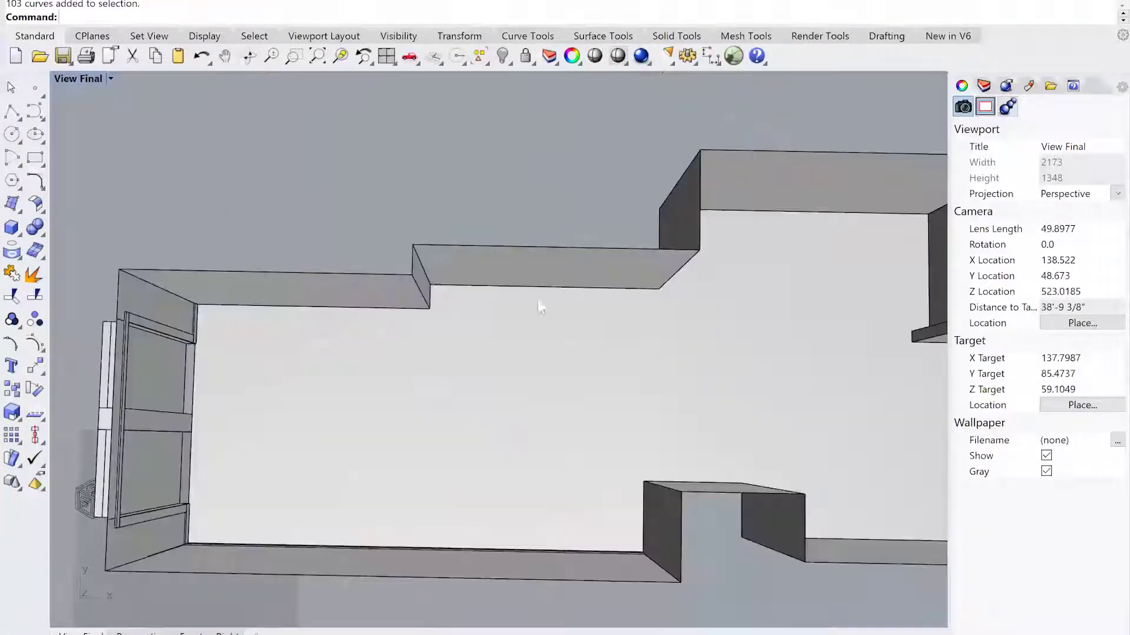
pyautogui.scroll(-8, 475, 377)
pyautogui.scroll(-4, 499, 339)
pyautogui.keyDown('shift'); pyautogui.moveTo(497, 409); pyautogui.dragTo(504, 380, button='right'); pyautogui.keyUp('shift')
pyautogui.scroll(3, 489, 365)
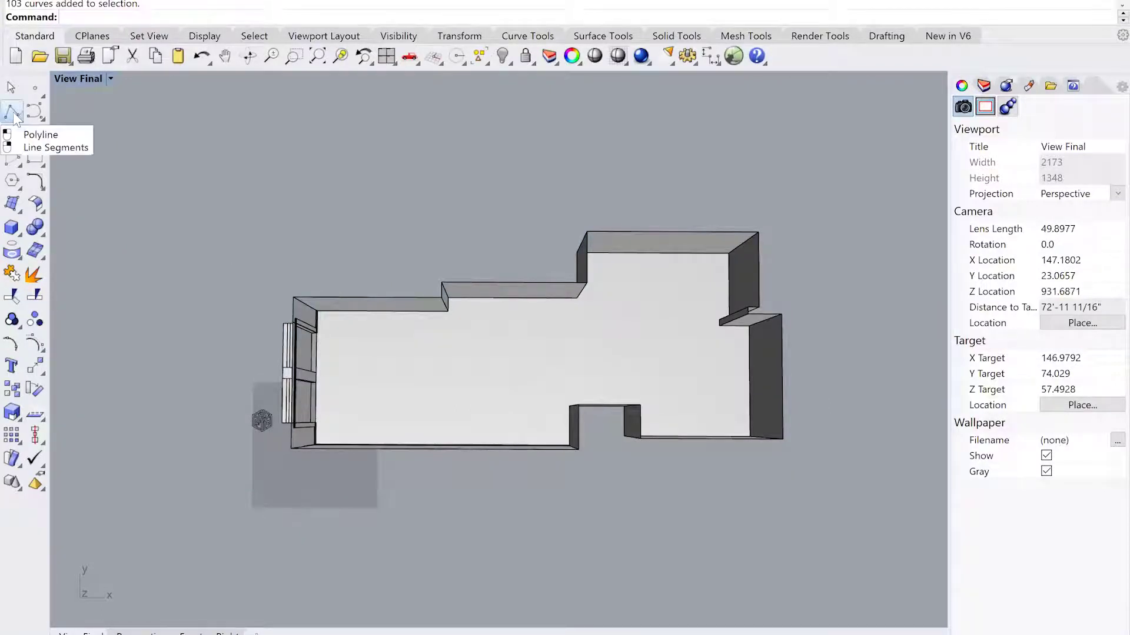
# Try to draw a 5'6" line from a point on the floor near the middle of the room
pyautogui.write('line')
pyautogui.press('Return')
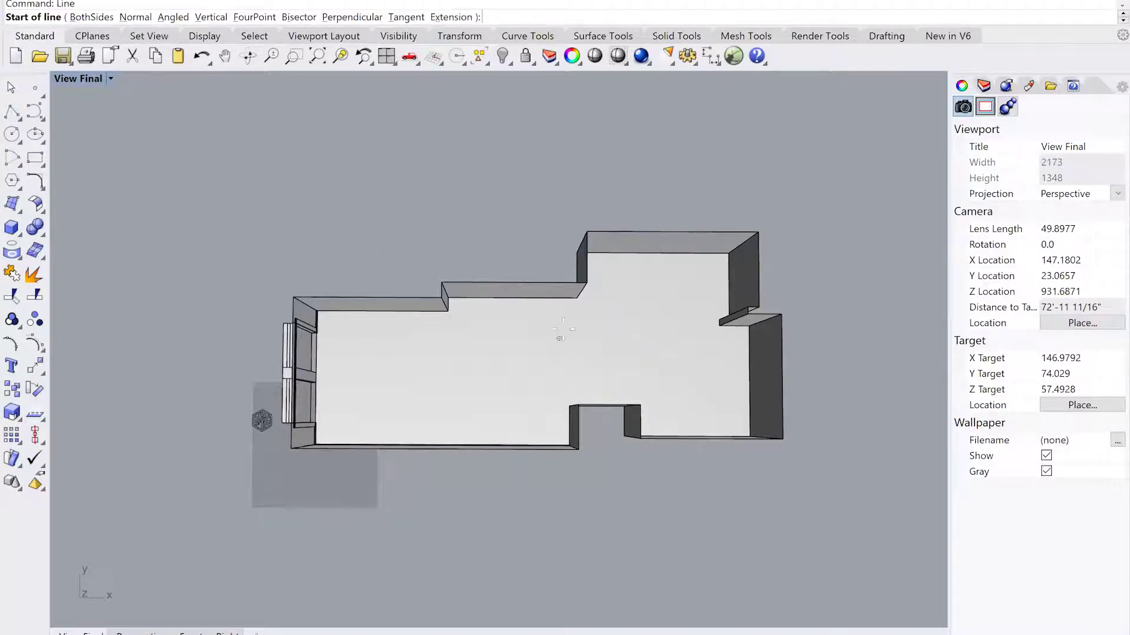
pyautogui.scroll(3, 593, 322)
pyautogui.click(531, 353)
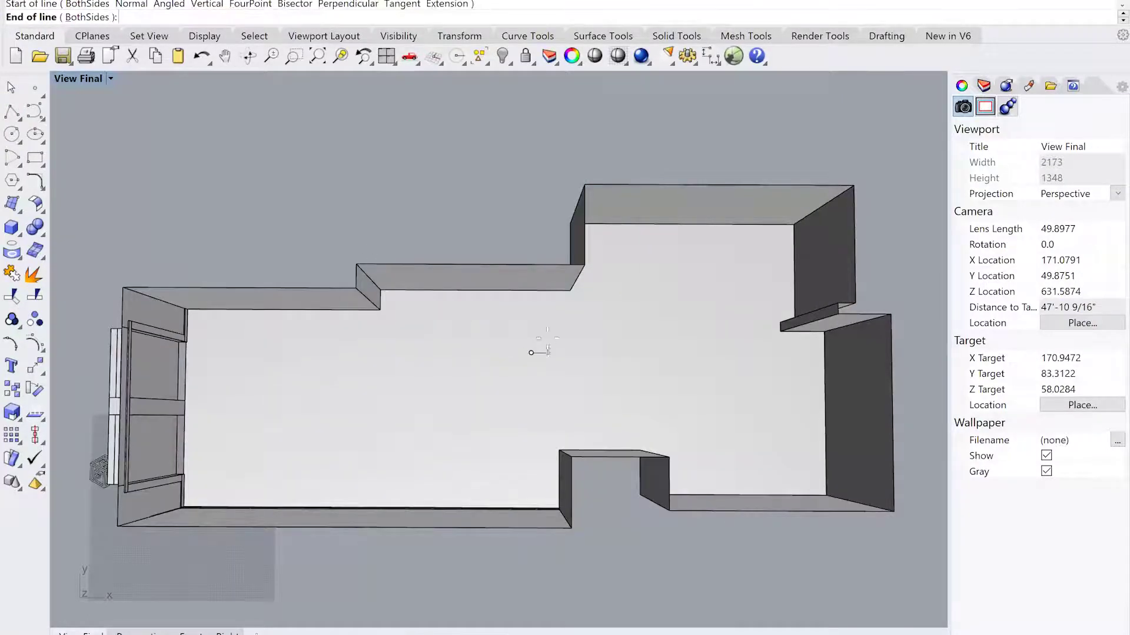
pyautogui.write("5'6")
pyautogui.press('Return')
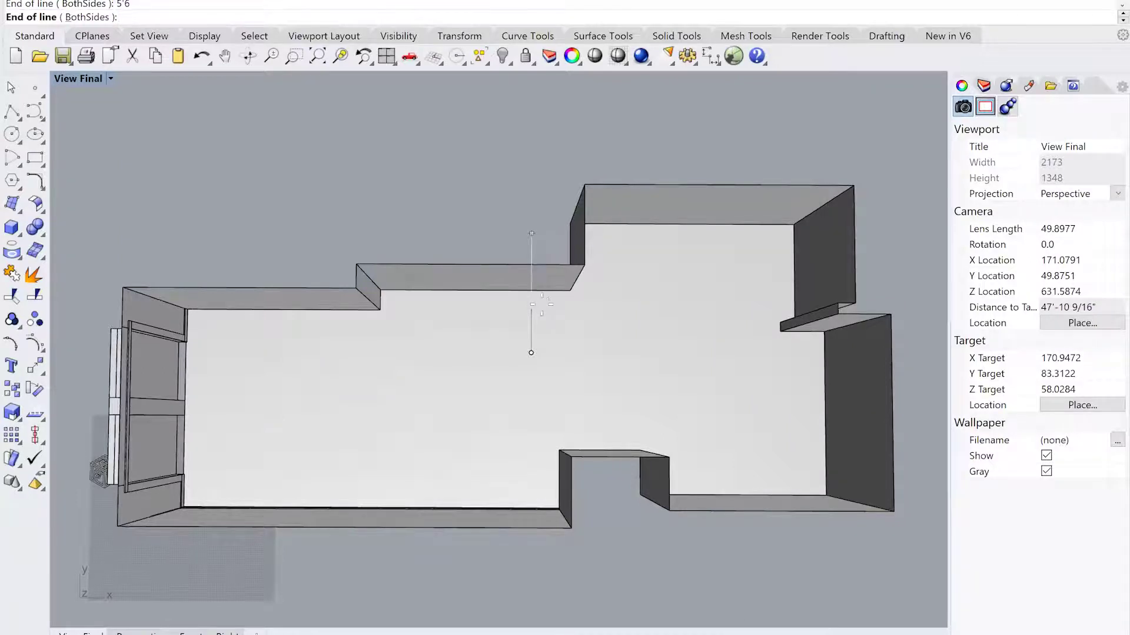
pyautogui.click(531, 266)
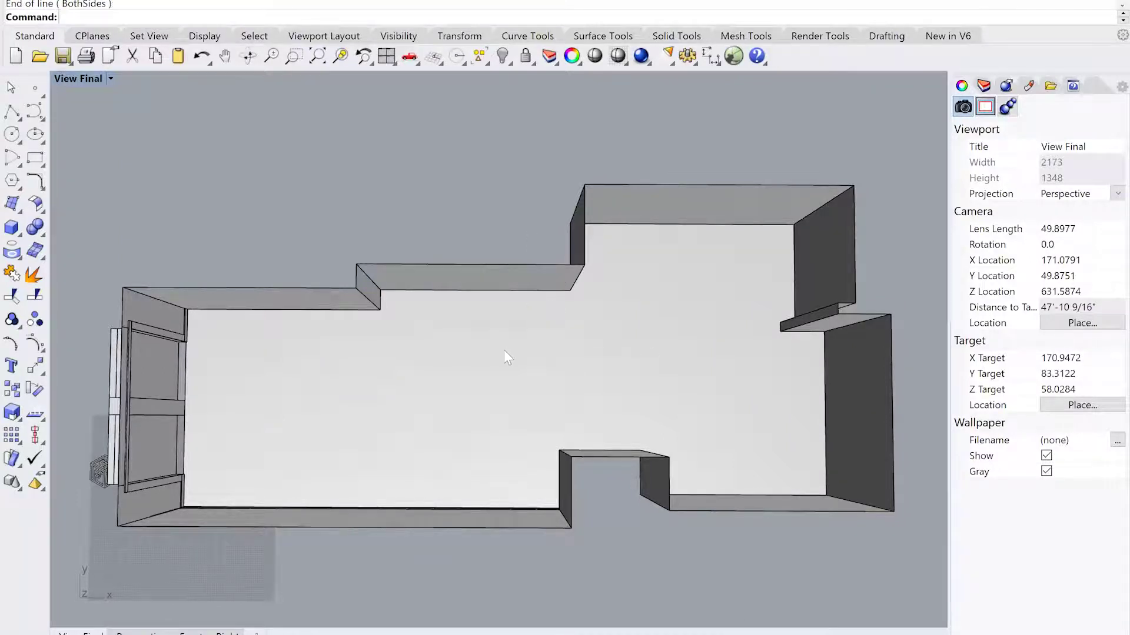
# Draw a 5'6" vertical line standing on the floor near the middle of the room
pyautogui.press('Return')
pyautogui.click(503, 359)
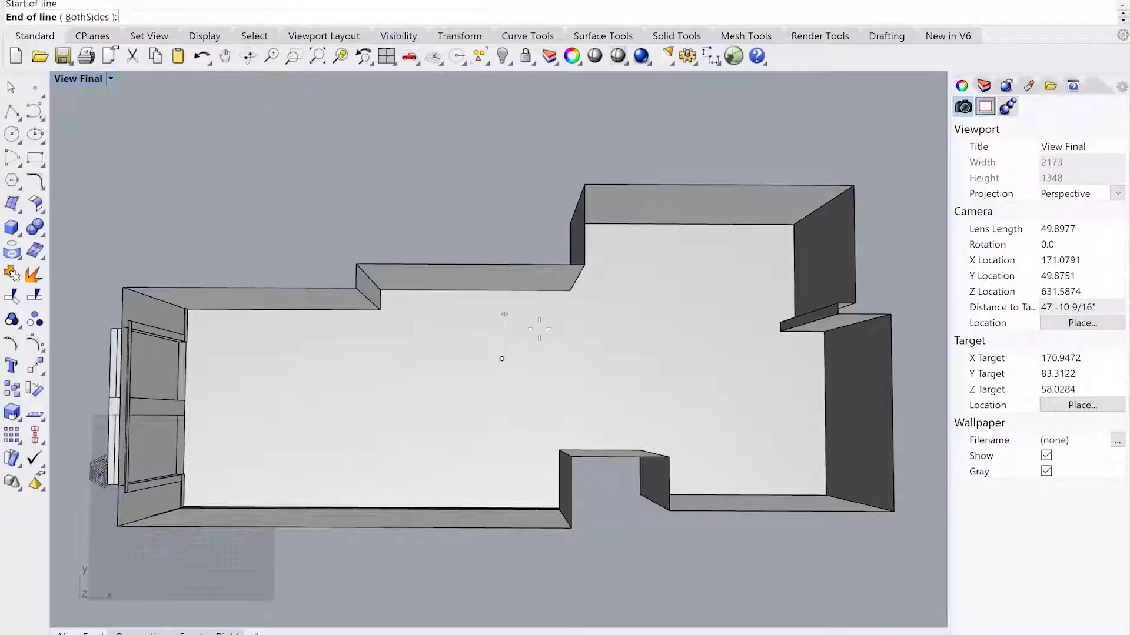
pyautogui.write('5\'6"')
pyautogui.press('Return')
pyautogui.click(540, 324)
pyautogui.moveTo(576, 266); pyautogui.dragTo(490, 333, button='right')
pyautogui.moveTo(565, 351); pyautogui.dragTo(464, 364, button='right')
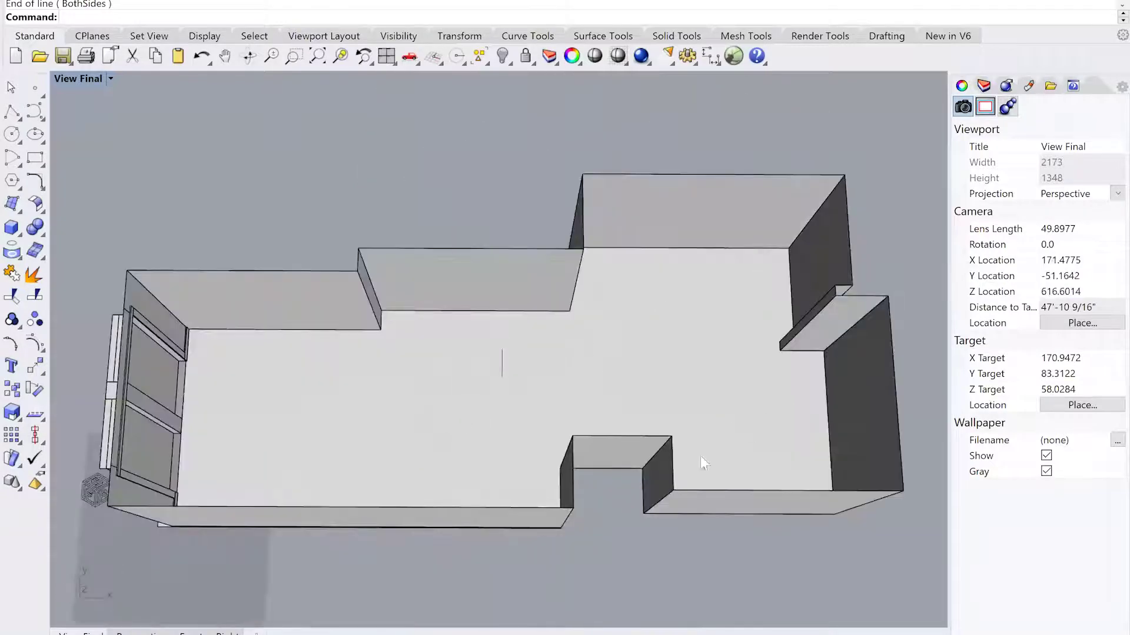
# Move the 5'6" vertical line in two moves toward the room's wider end, just past the inner corner of the stepped wall
pyautogui.click(501, 369)
pyautogui.write('m')
pyautogui.press('Return')
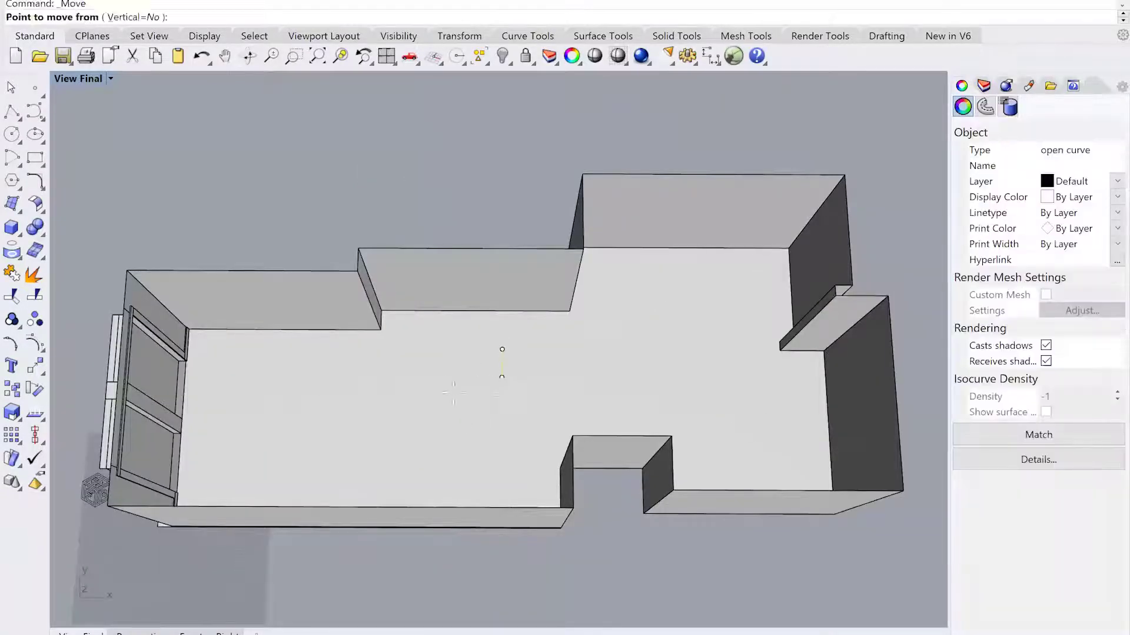
pyautogui.click(506, 401)
pyautogui.click(607, 402)
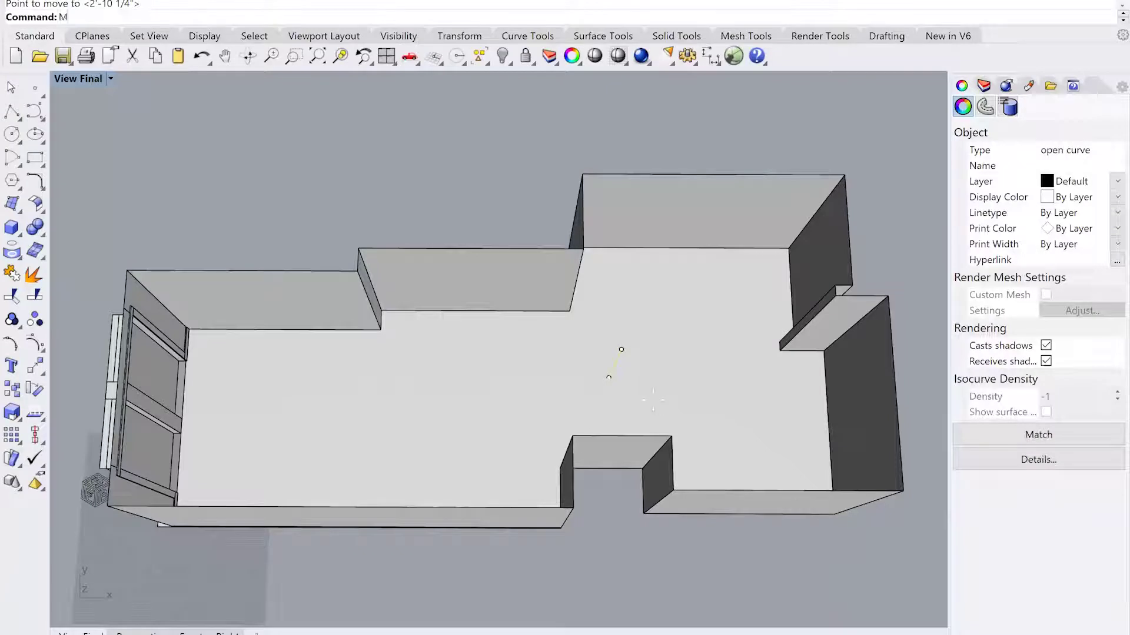
pyautogui.press('Return')
pyautogui.click(653, 400)
pyautogui.click(652, 339)
pyautogui.scroll(-2, 570, 350)
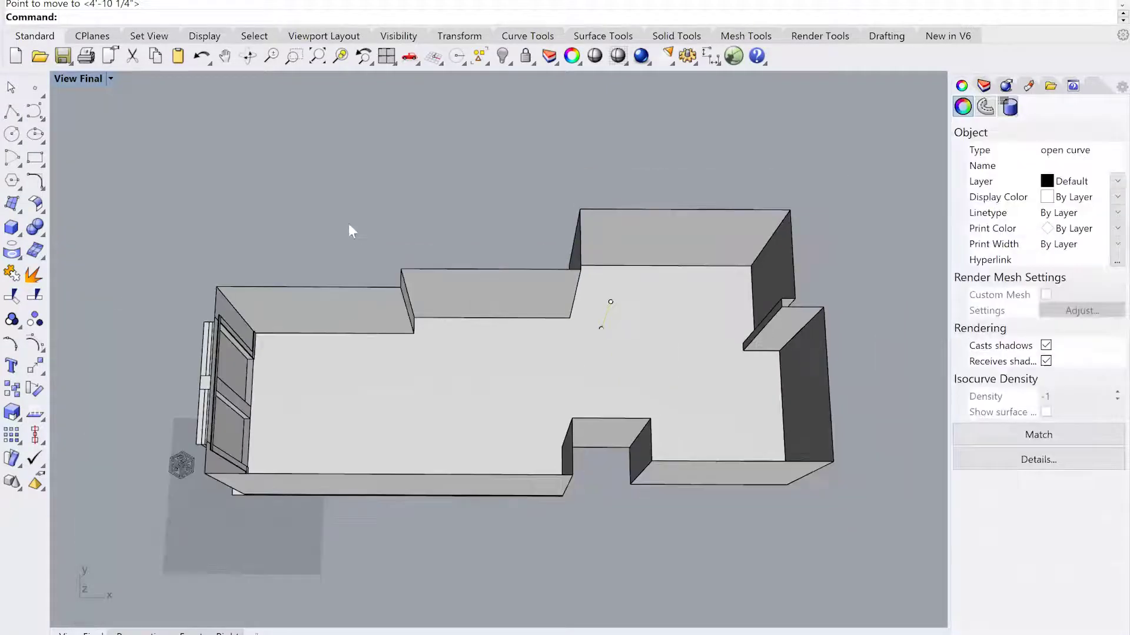
pyautogui.click(349, 223)
# Examine the room from above, checking where the vertical line stands relative to the two-panel end wall and the cube drawing
pyautogui.scroll(-4, 366, 237)
pyautogui.moveTo(427, 322); pyautogui.dragTo(426, 359, button='right')
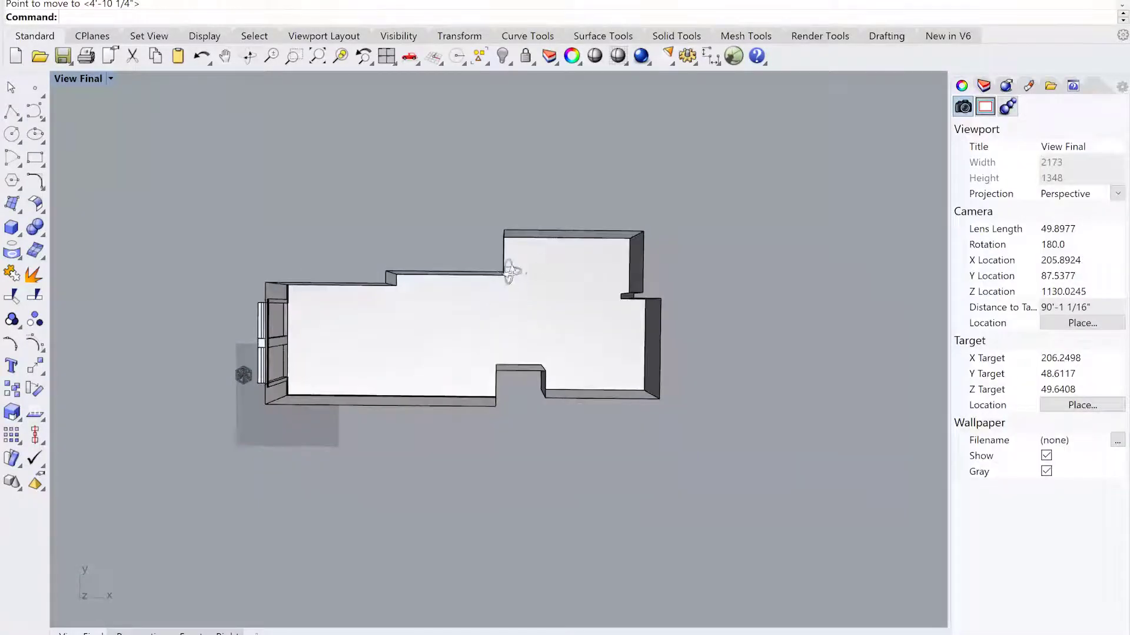
pyautogui.moveTo(509, 272); pyautogui.dragTo(529, 270, button='right')
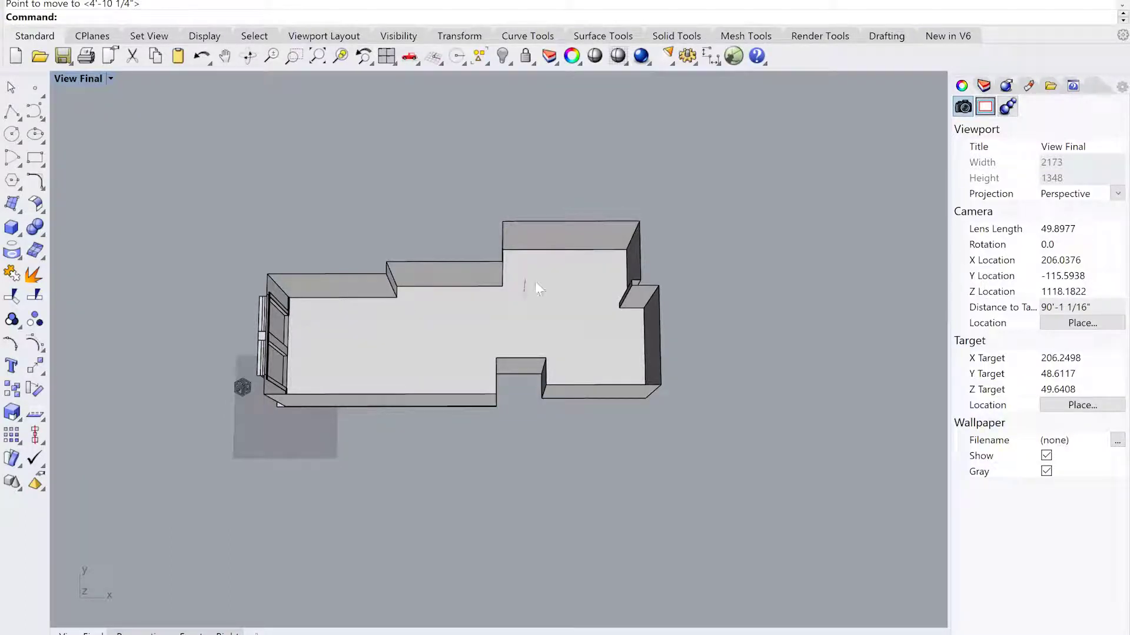
pyautogui.moveTo(410, 331); pyautogui.dragTo(435, 378, button='right')
pyautogui.moveTo(497, 356); pyautogui.dragTo(519, 386, button='right')
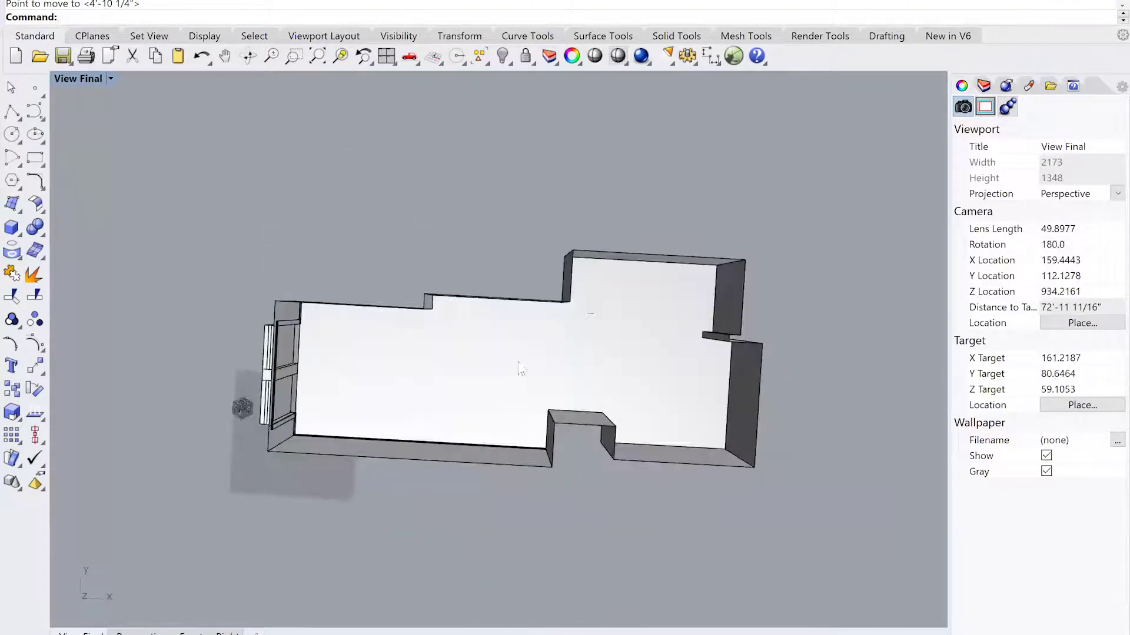
pyautogui.moveTo(541, 329); pyautogui.dragTo(549, 333, button='right')
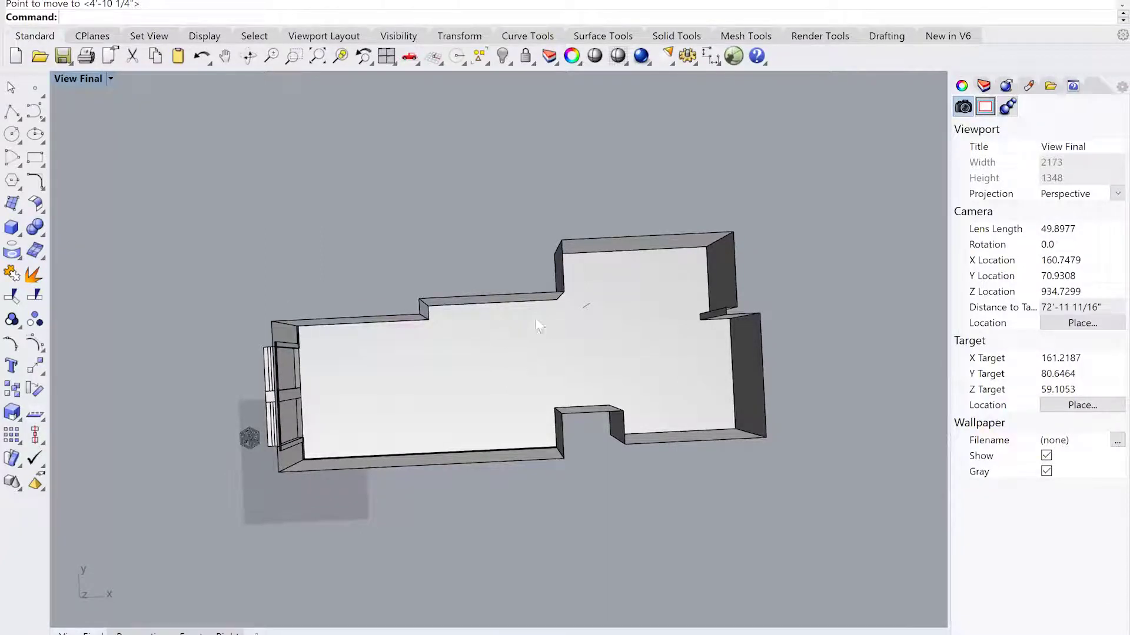
pyautogui.moveTo(537, 359); pyautogui.dragTo(532, 333, button='right')
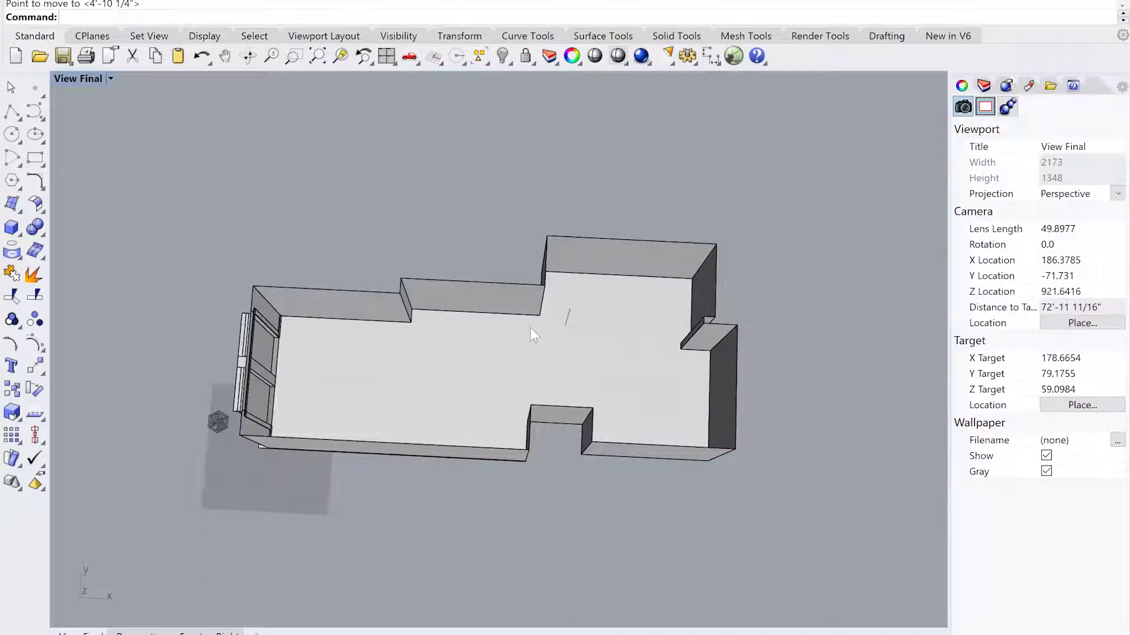
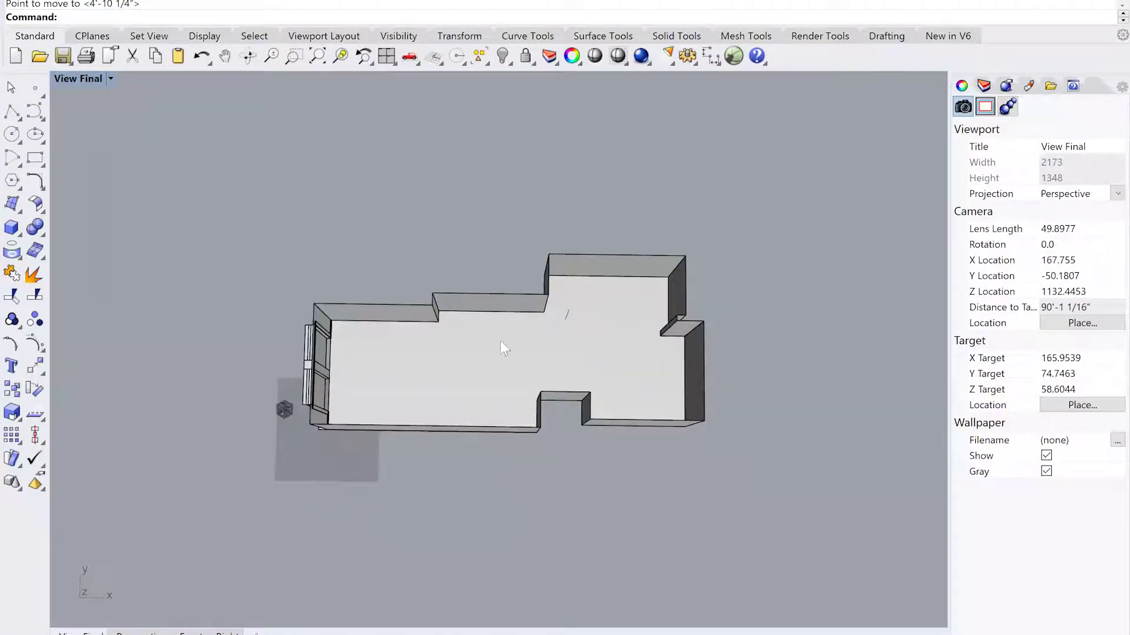
pyautogui.keyDown('shift'); pyautogui.moveTo(417, 453); pyautogui.dragTo(398, 484, button='right'); pyautogui.keyUp('shift')
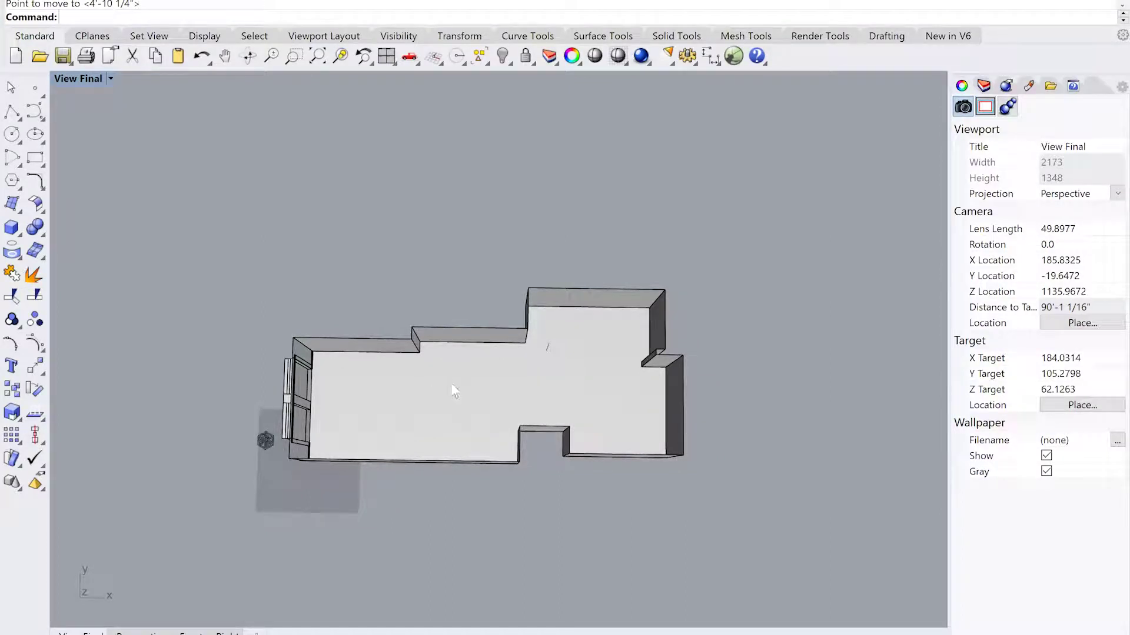
pyautogui.moveTo(473, 400); pyautogui.dragTo(510, 389, button='right')
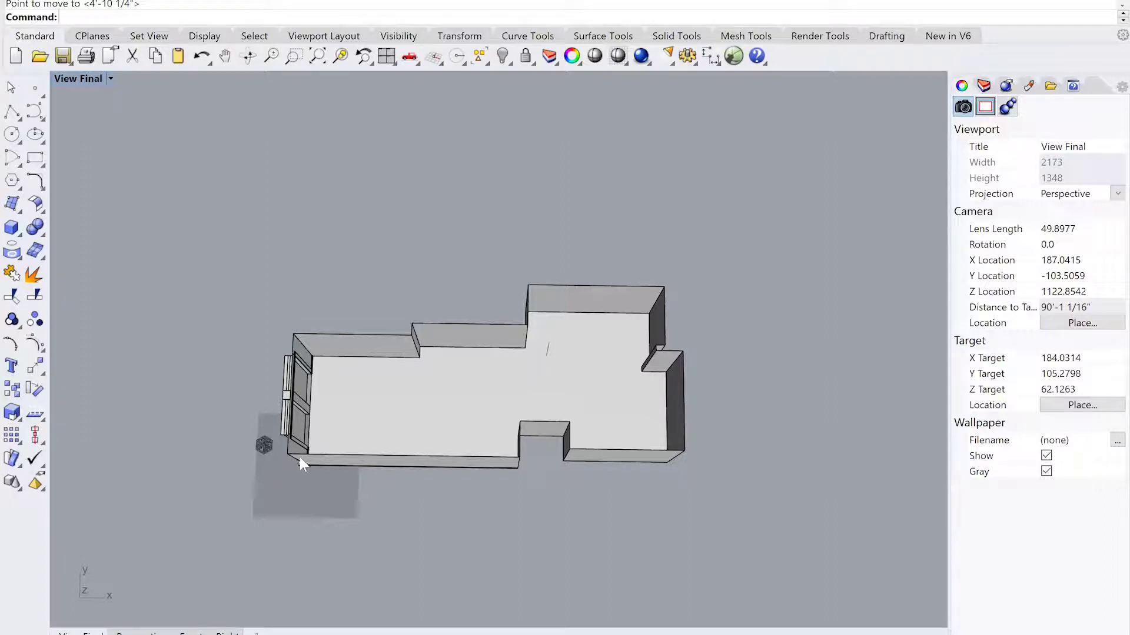
# Draw a straight polyline from the vertical line's upper end to the end point partway up the corner edge beside the two-panel end wall
pyautogui.scroll(2, 302, 382)
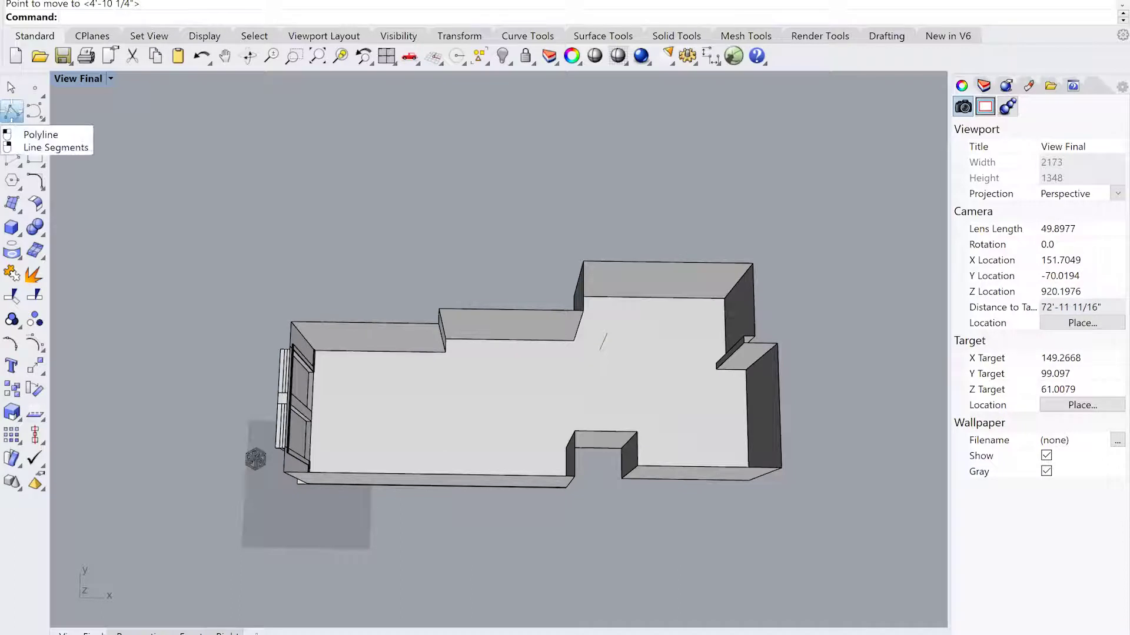
pyautogui.click(12, 114)
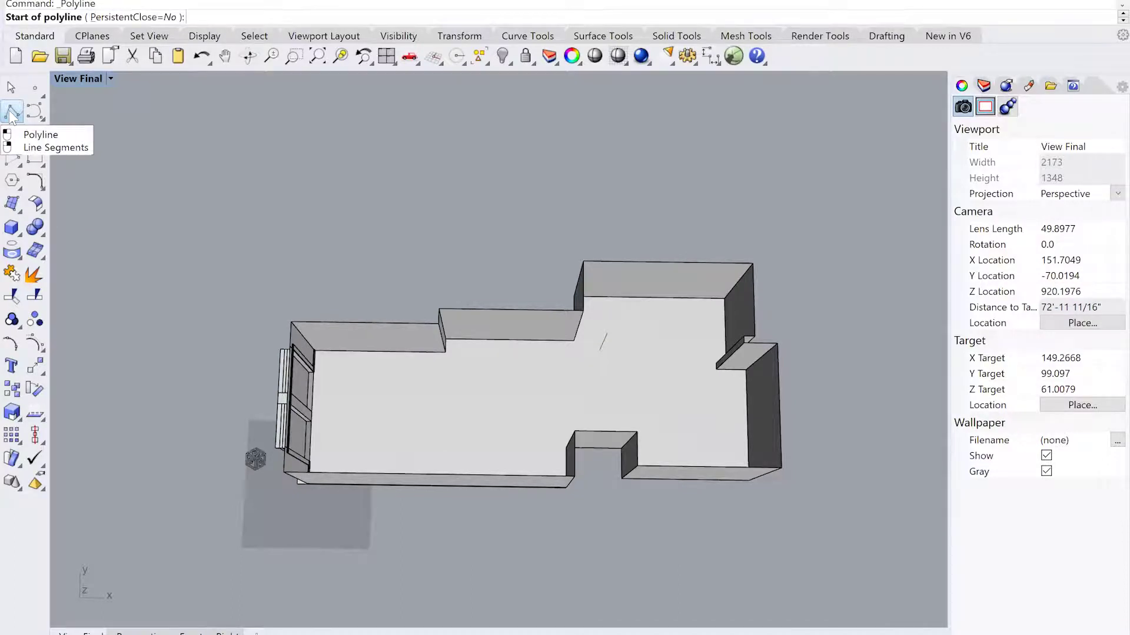
pyautogui.click(606, 334)
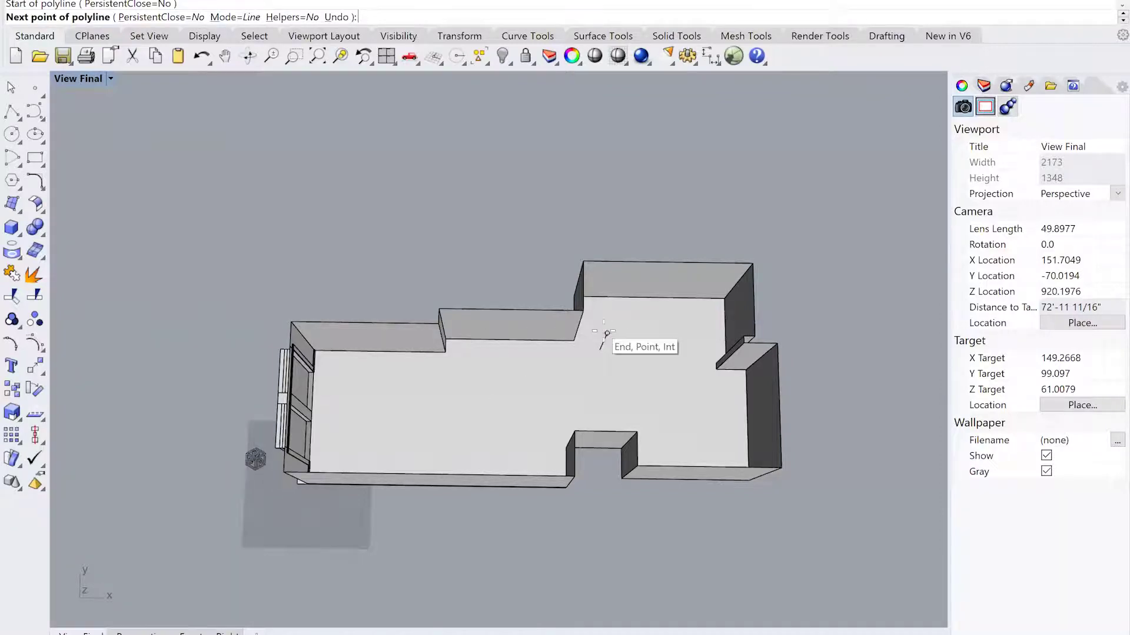
pyautogui.moveTo(606, 334); pyautogui.dragTo(177, 353, button='right')
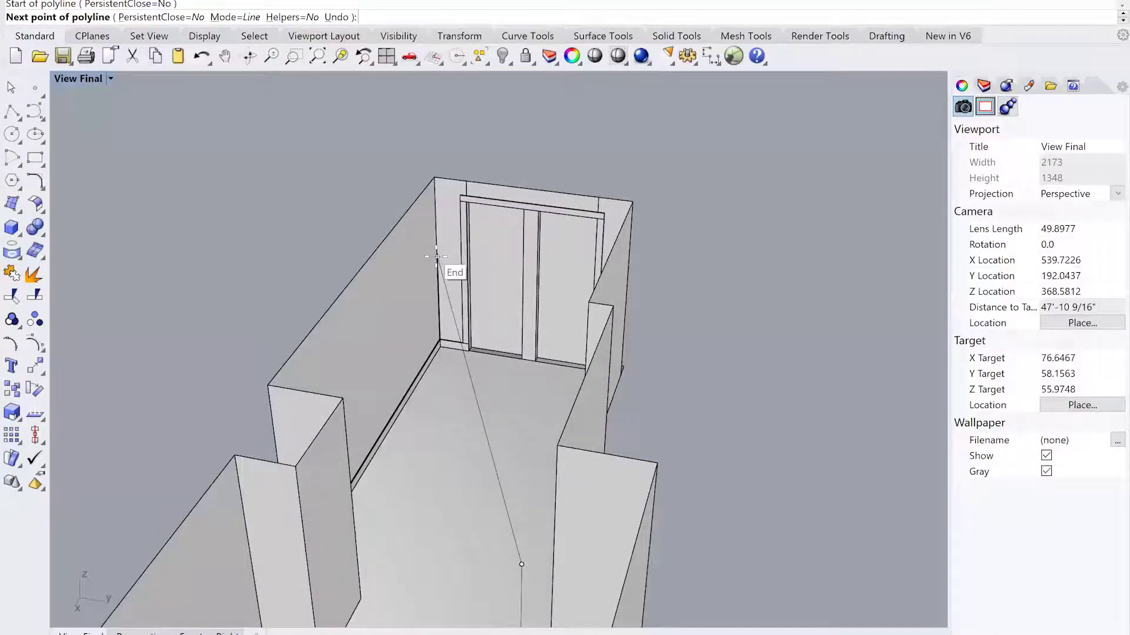
pyautogui.click(438, 256)
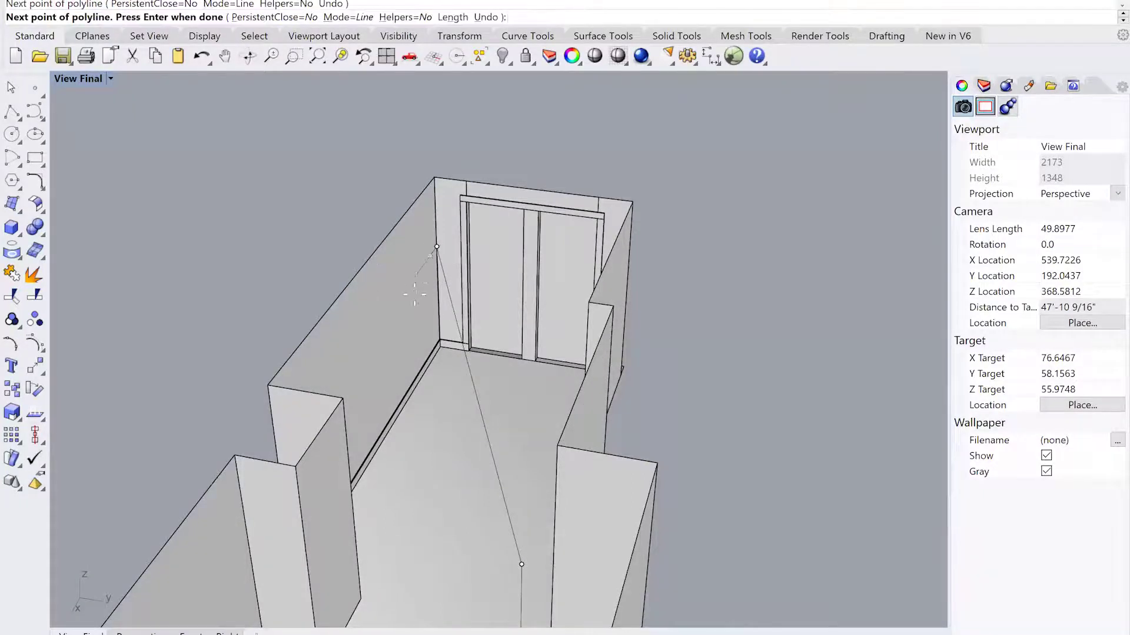
pyautogui.press('Return')
# Examine the diagonal sight line from the vertical line to the end wall's corner from several angles
pyautogui.moveTo(383, 289); pyautogui.dragTo(381, 367, button='right')
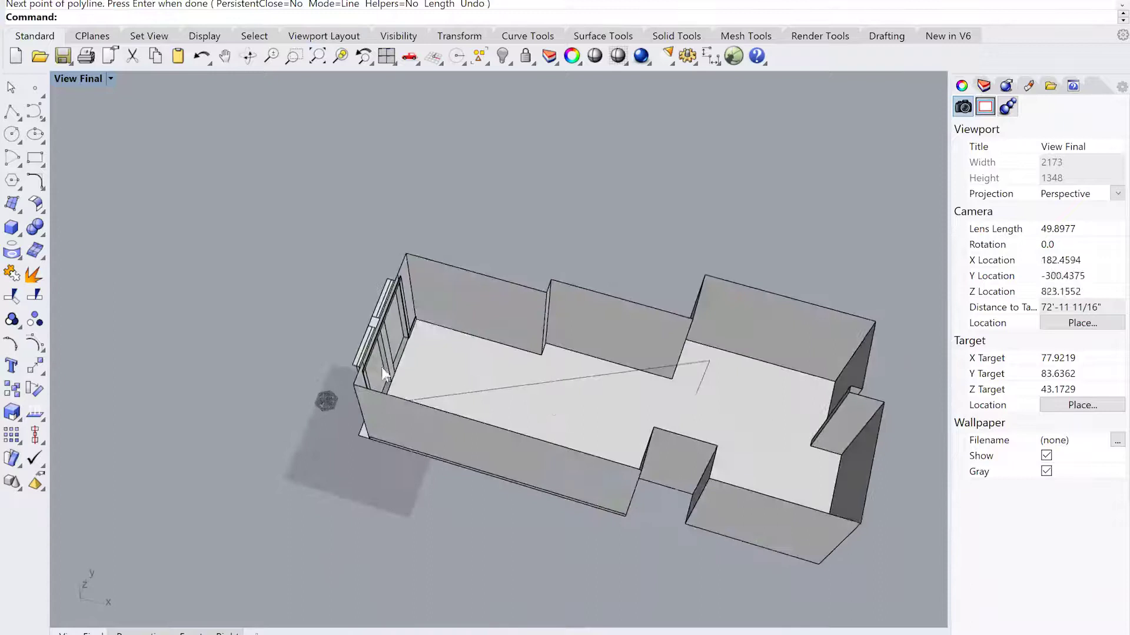
pyautogui.scroll(-2, 560, 406)
pyautogui.keyDown('shift'); pyautogui.moveTo(574, 434); pyautogui.dragTo(447, 471, button='right'); pyautogui.keyUp('shift')
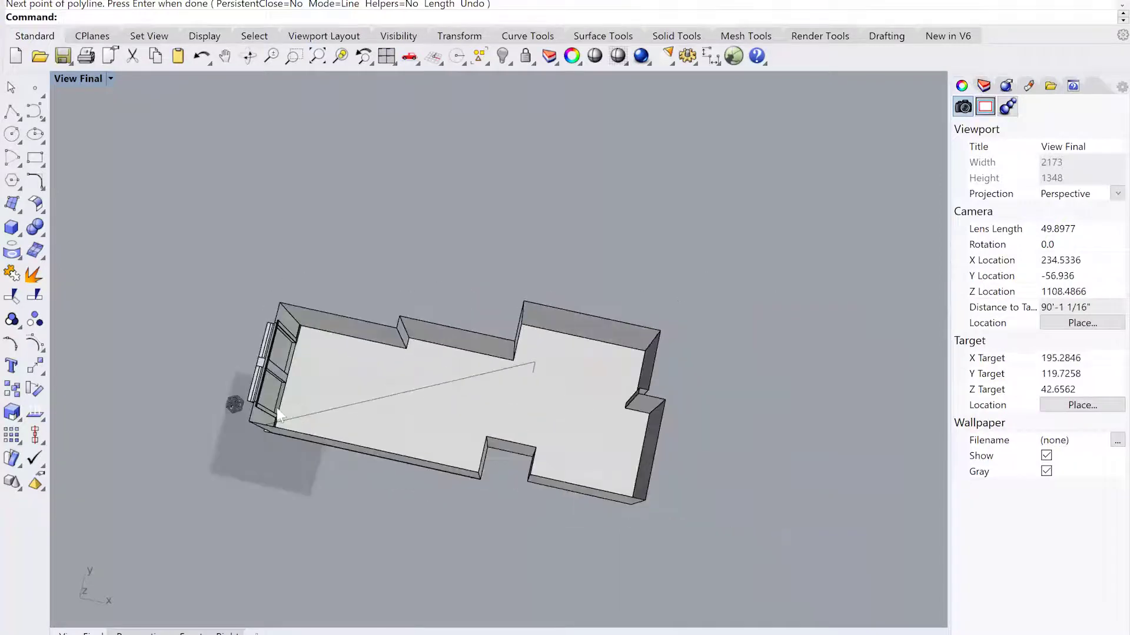
pyautogui.moveTo(294, 441); pyautogui.dragTo(460, 393, button='right')
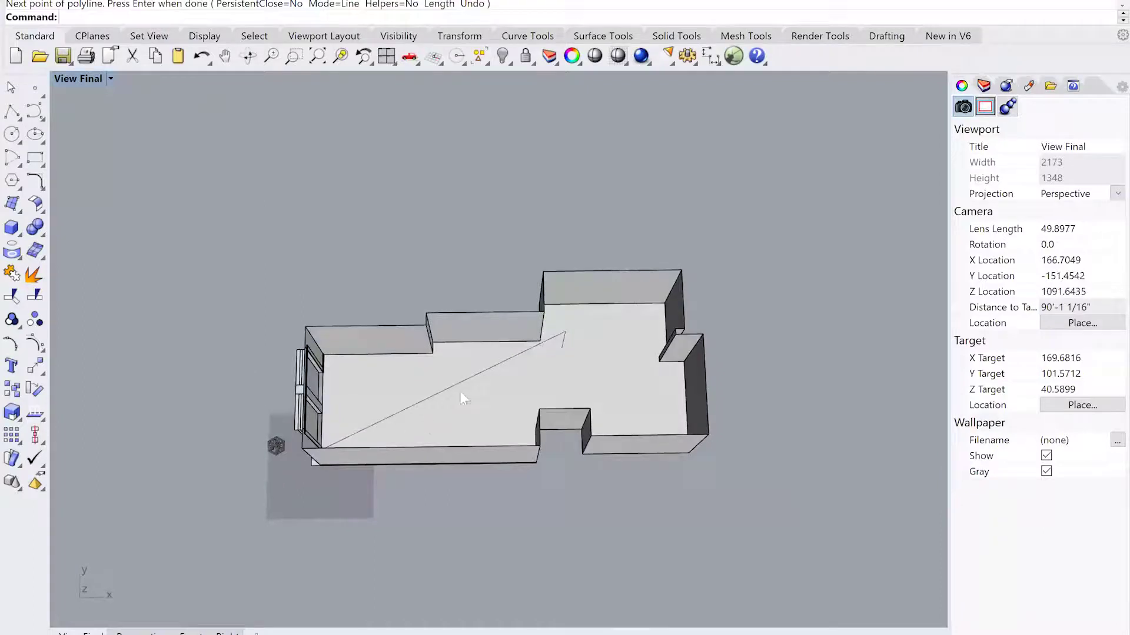
pyautogui.rightClick(498, 365)
pyautogui.click(330, 299)
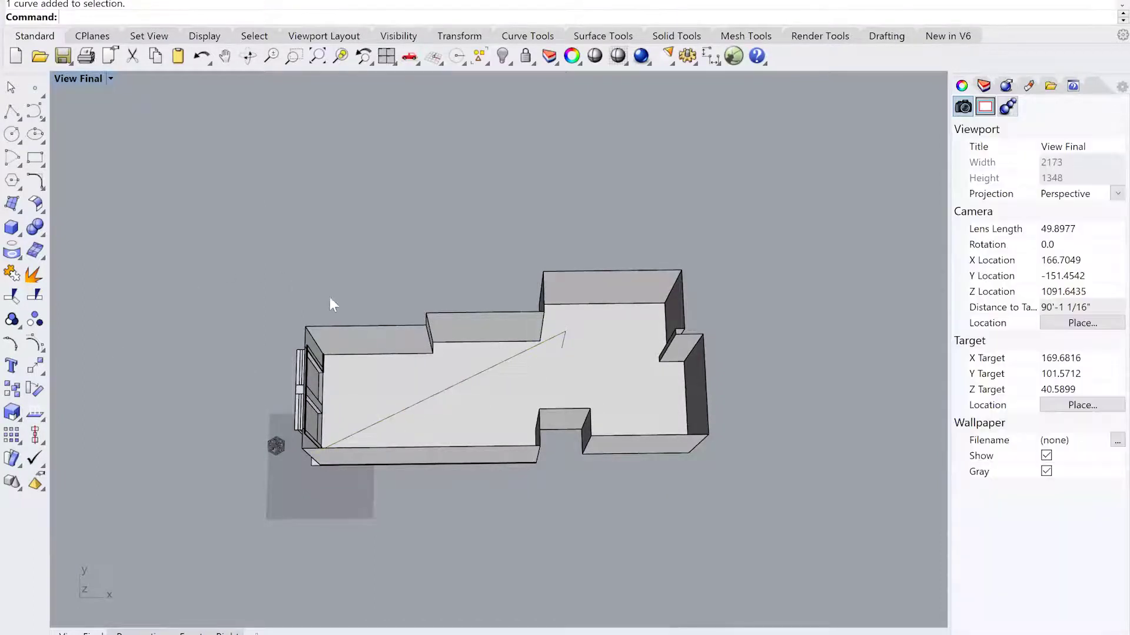
pyautogui.scroll(4, 412, 395)
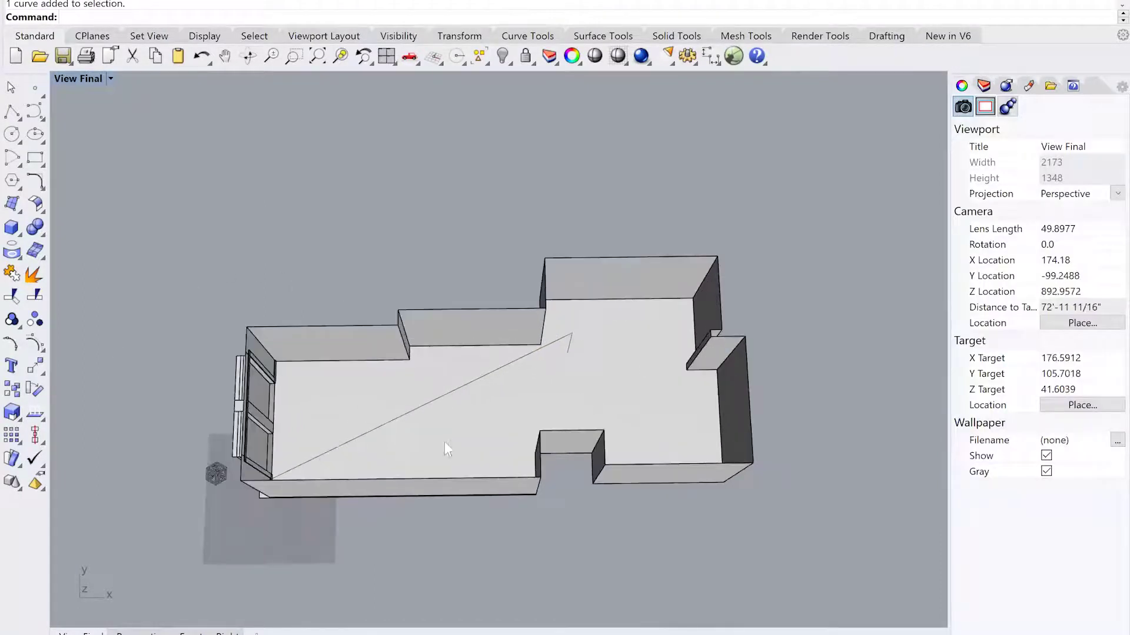
pyautogui.moveTo(446, 446); pyautogui.dragTo(444, 461, button='right')
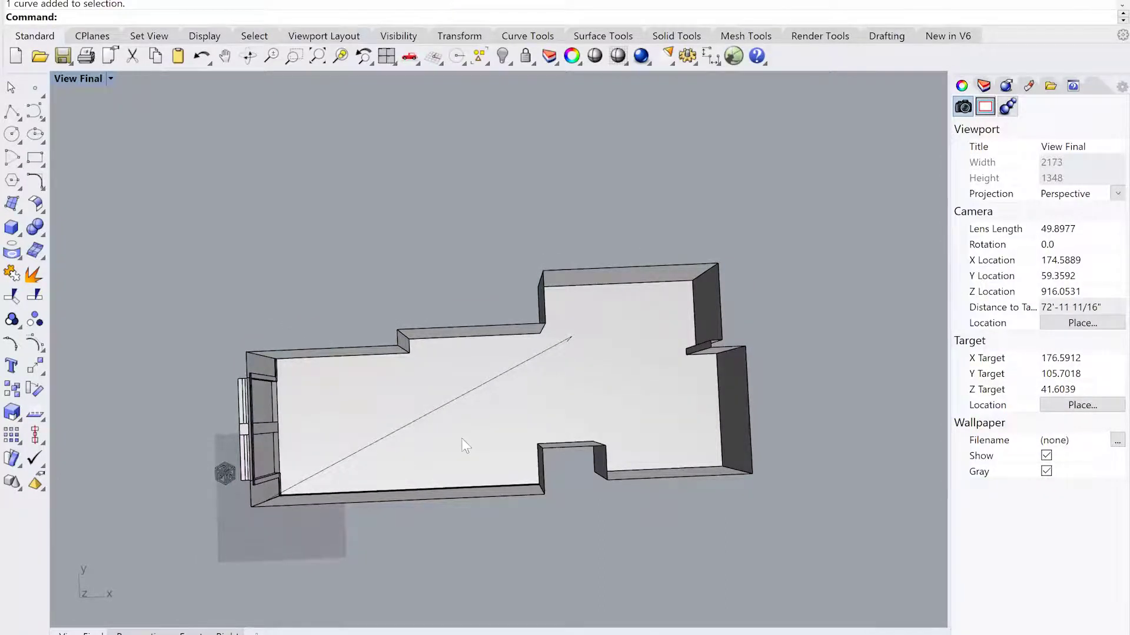
pyautogui.moveTo(516, 408); pyautogui.dragTo(528, 348, button='right')
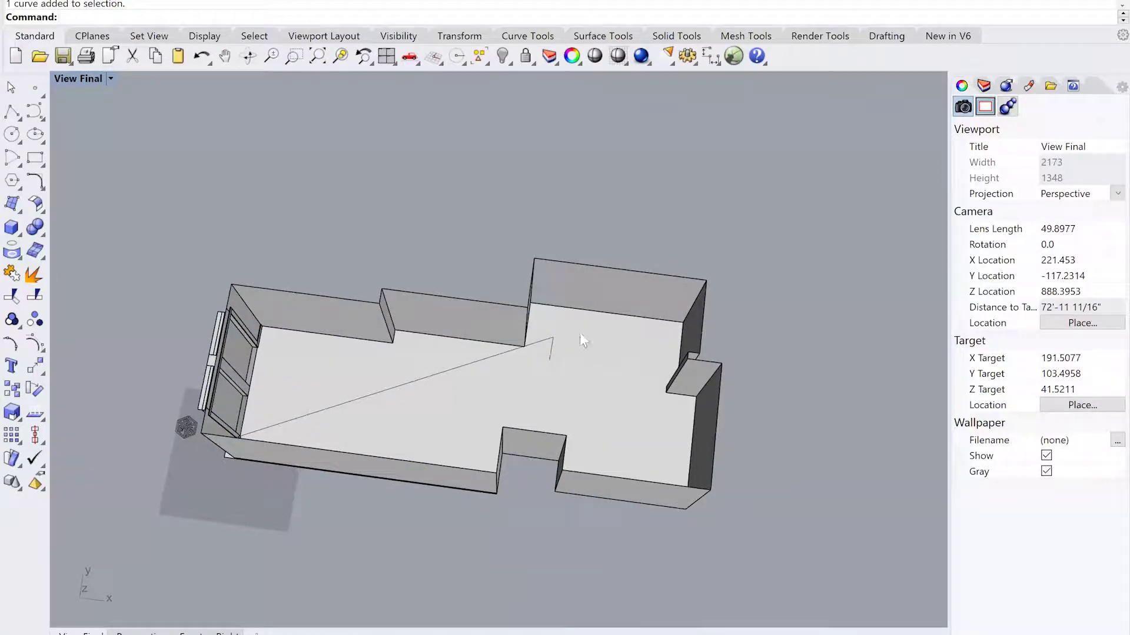
pyautogui.moveTo(521, 361); pyautogui.dragTo(546, 348, button='right')
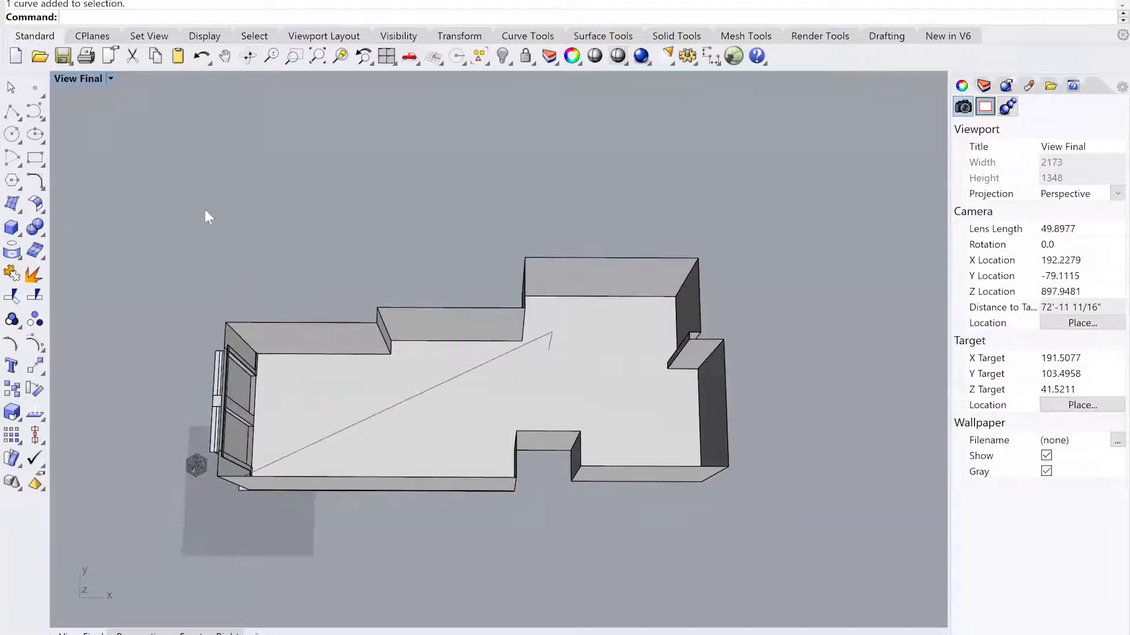
pyautogui.moveTo(254, 213); pyautogui.dragTo(257, 212, button='right')
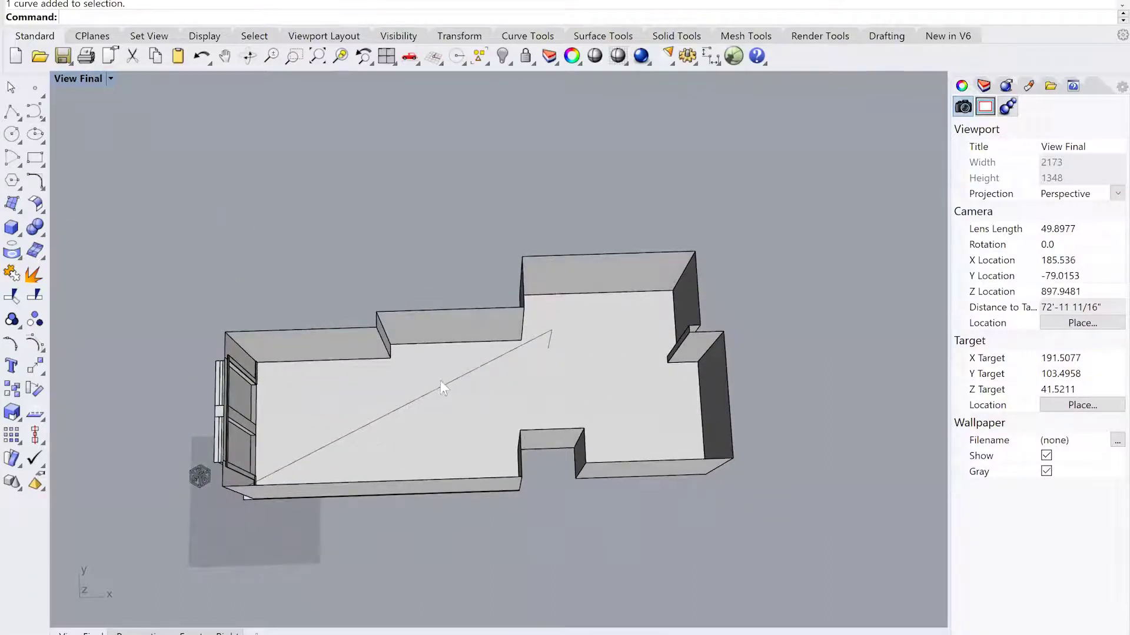
pyautogui.moveTo(440, 380)
pyautogui.keyDown('shift'); pyautogui.mouseDown(button='right')
pyautogui.moveTo(431, 358)
pyautogui.moveTo(429, 367)
pyautogui.mouseUp(button='right'); pyautogui.keyUp('shift')
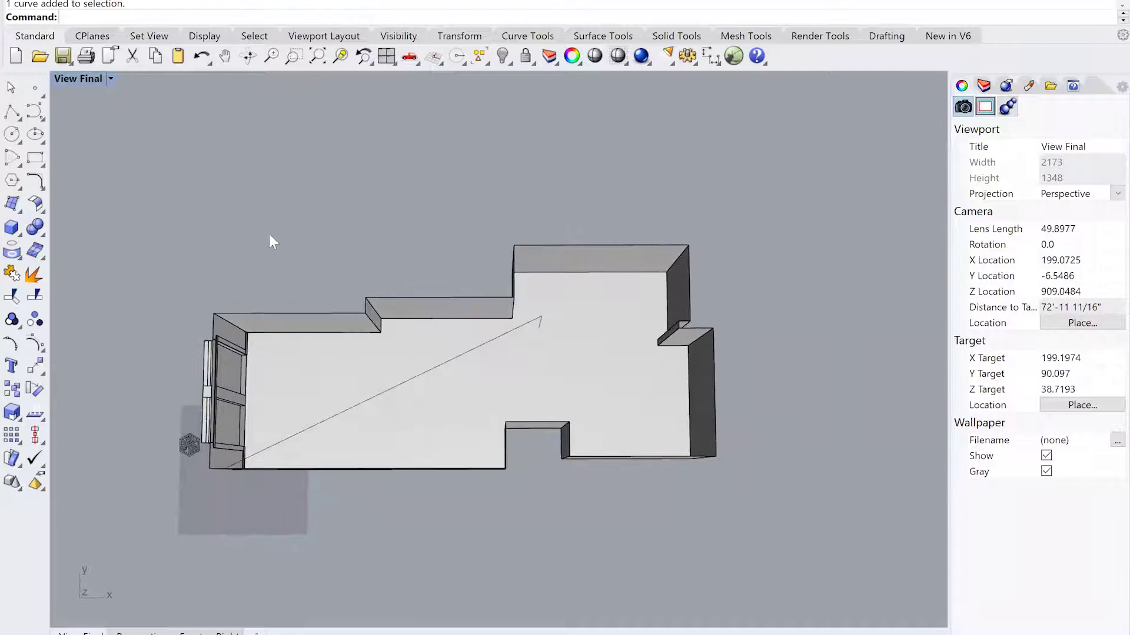
# Place the View Final camera at the vertical line's upper end and its target at the diagonal sight line's end on the corner edge
pyautogui.click(110, 79)
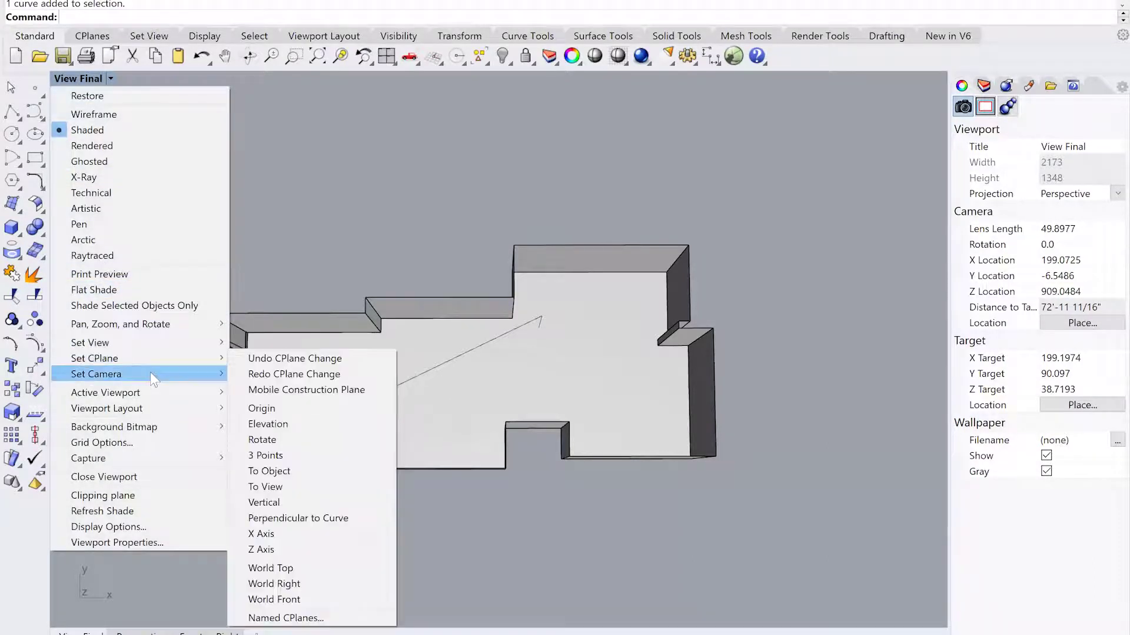
pyautogui.moveTo(150, 373)
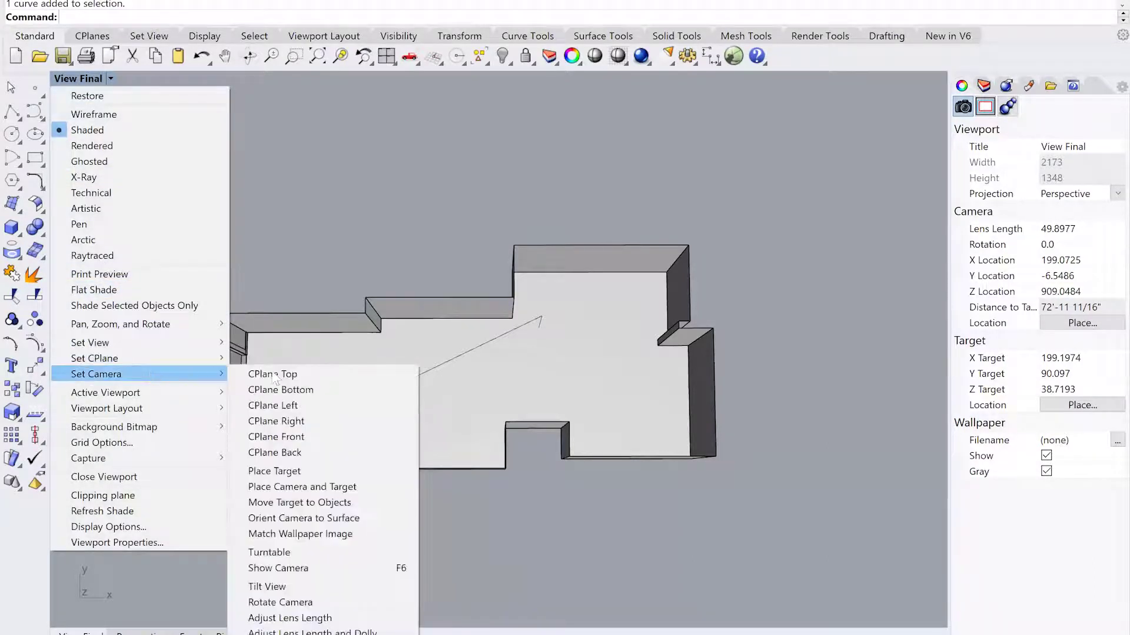
pyautogui.click(320, 492)
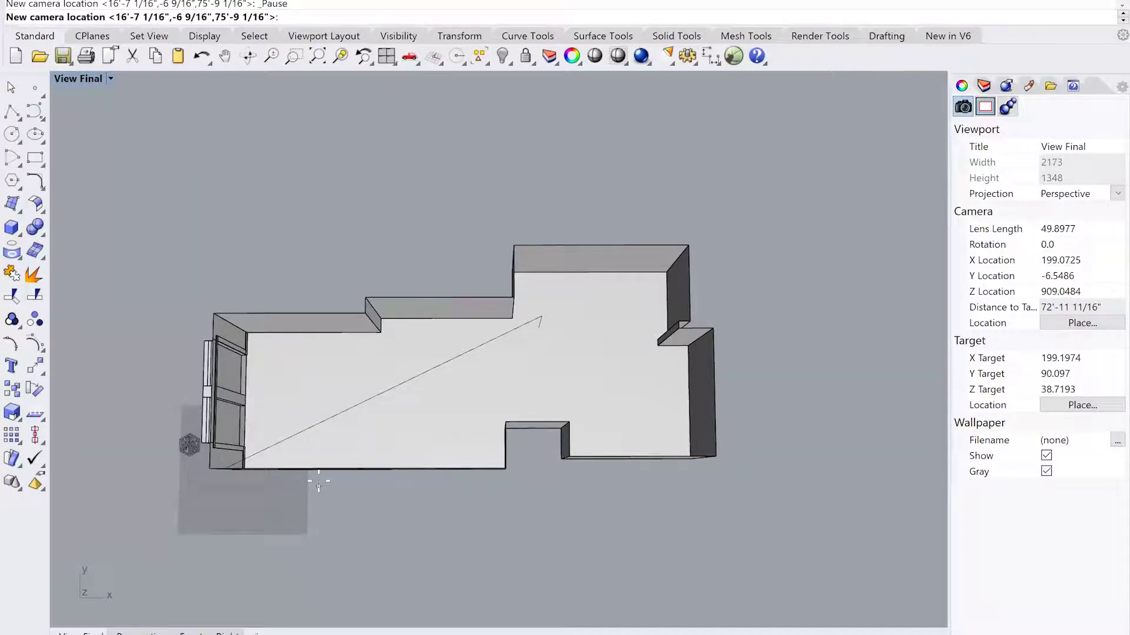
pyautogui.click(542, 316)
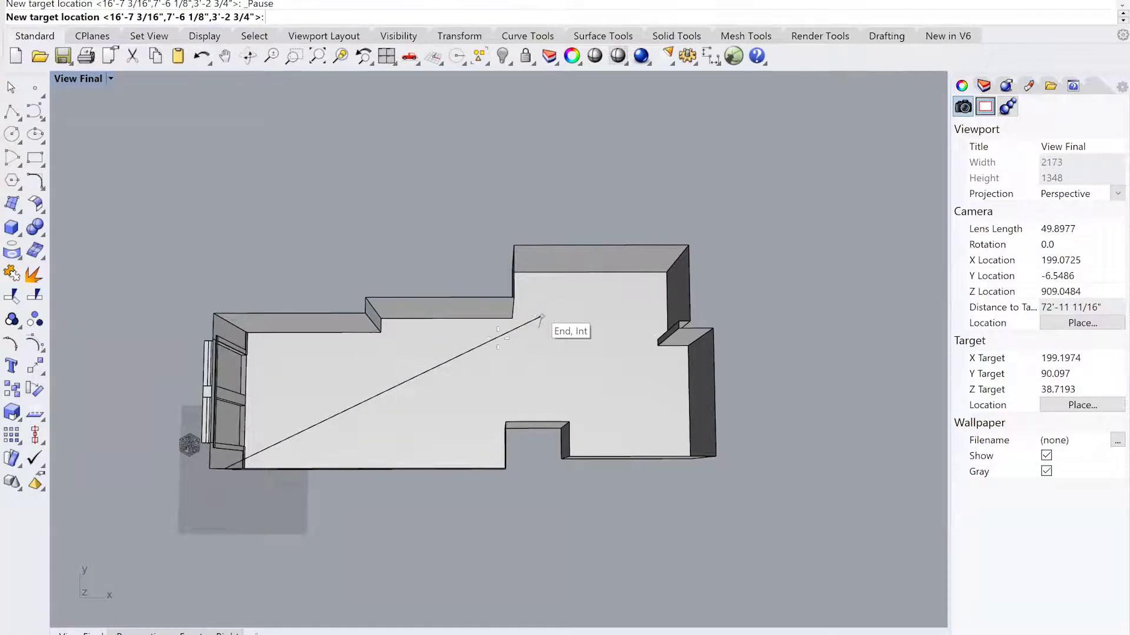
pyautogui.moveTo(273, 467); pyautogui.dragTo(189, 418, button='right')
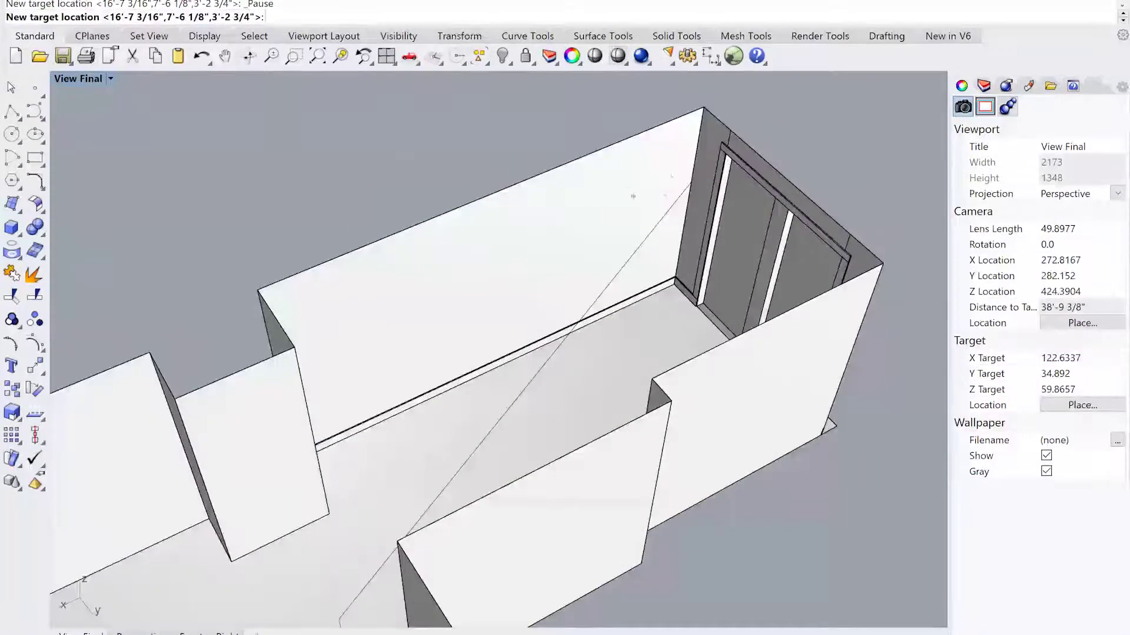
pyautogui.click(694, 177)
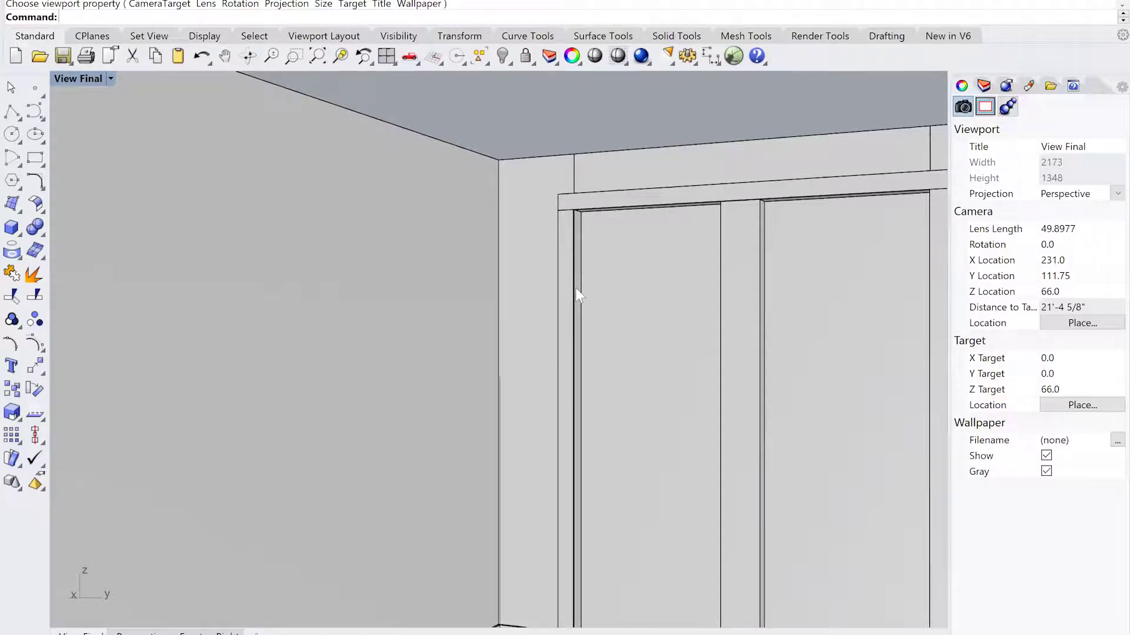
# Set the View Final camera's lens length to 50
pyautogui.click(1088, 235)
pyautogui.write('50')
pyautogui.press('Return')
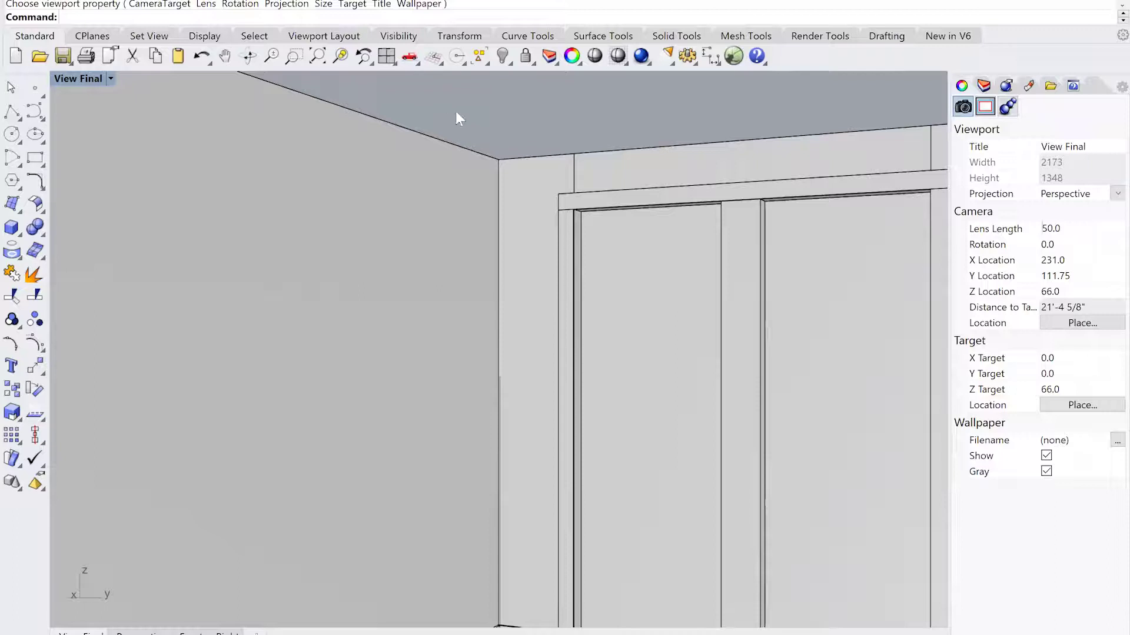
# Examine the whole room from above, checking how the diagonal sight line runs from the vertical line to the end wall's corner
pyautogui.scroll(-4, 509, 227)
pyautogui.moveTo(510, 227); pyautogui.dragTo(604, 329, button='right')
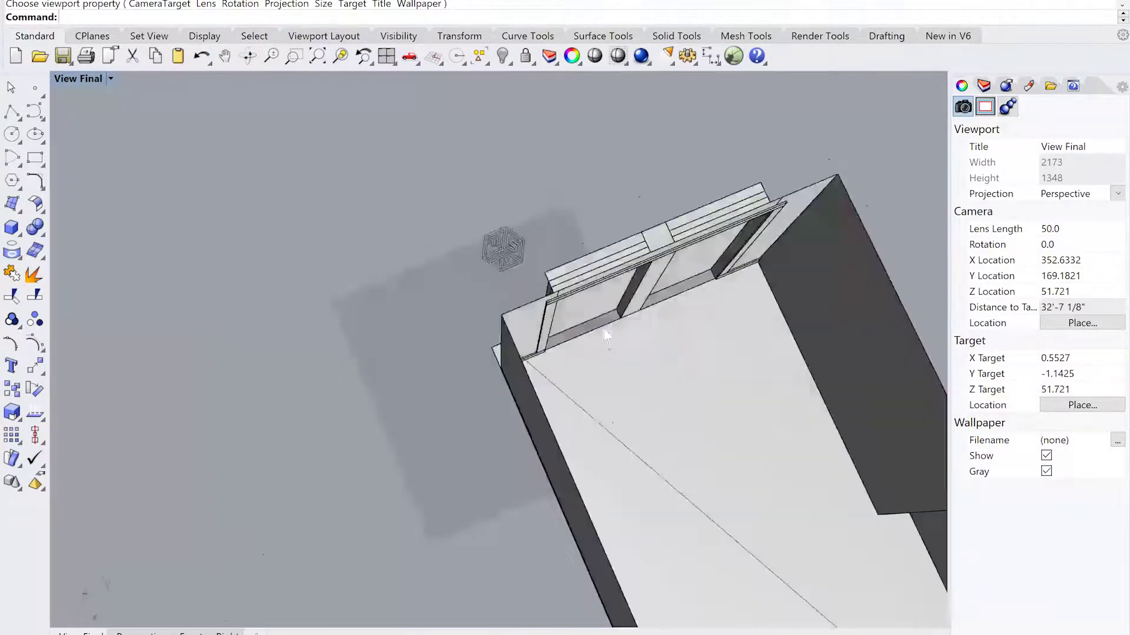
pyautogui.scroll(-8, 604, 328)
pyautogui.keyDown('shift'); pyautogui.moveTo(766, 391); pyautogui.dragTo(526, 330, button='right'); pyautogui.keyUp('shift')
pyautogui.scroll(4, 600, 298)
pyautogui.keyDown('shift'); pyautogui.moveTo(594, 336); pyautogui.dragTo(561, 374, button='right'); pyautogui.keyUp('shift')
pyautogui.moveTo(561, 366); pyautogui.dragTo(570, 385, button='right')
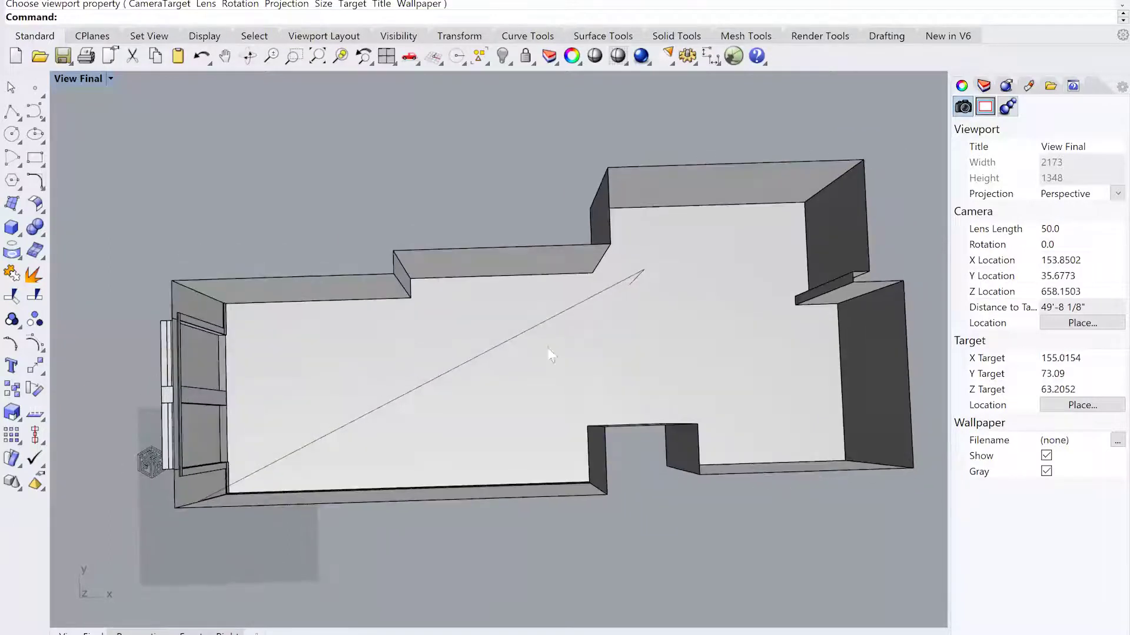
pyautogui.click(514, 337)
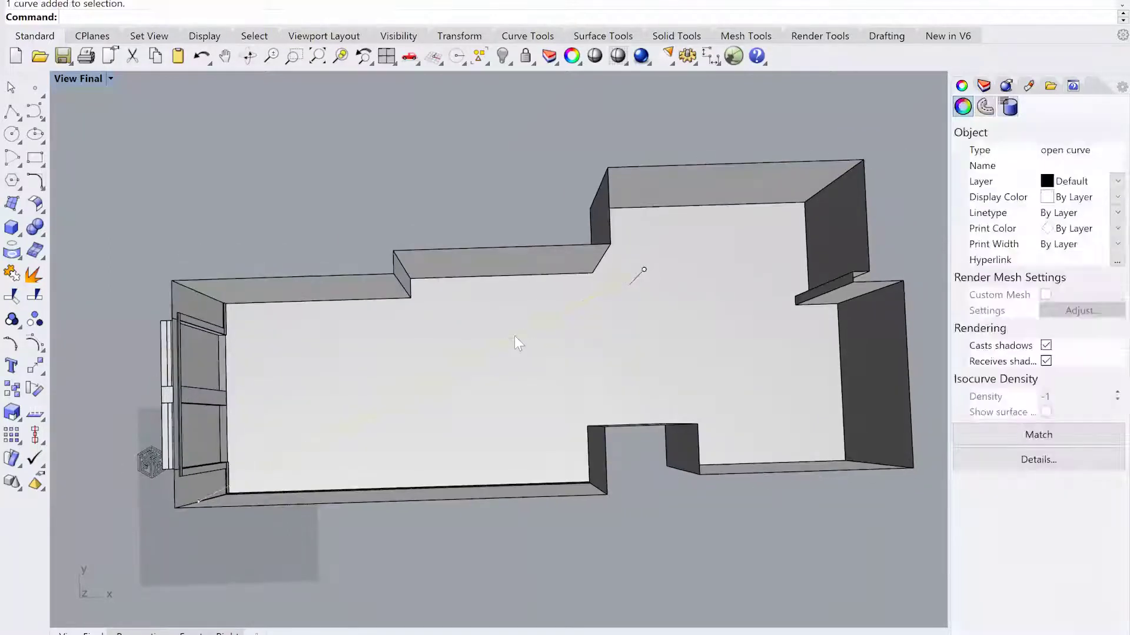
pyautogui.click(412, 238)
# Draw a straight polyline from the vertical line's upper end to the header's lower edge above the two-panel end wall, near the middle post
pyautogui.scroll(-2, 406, 214)
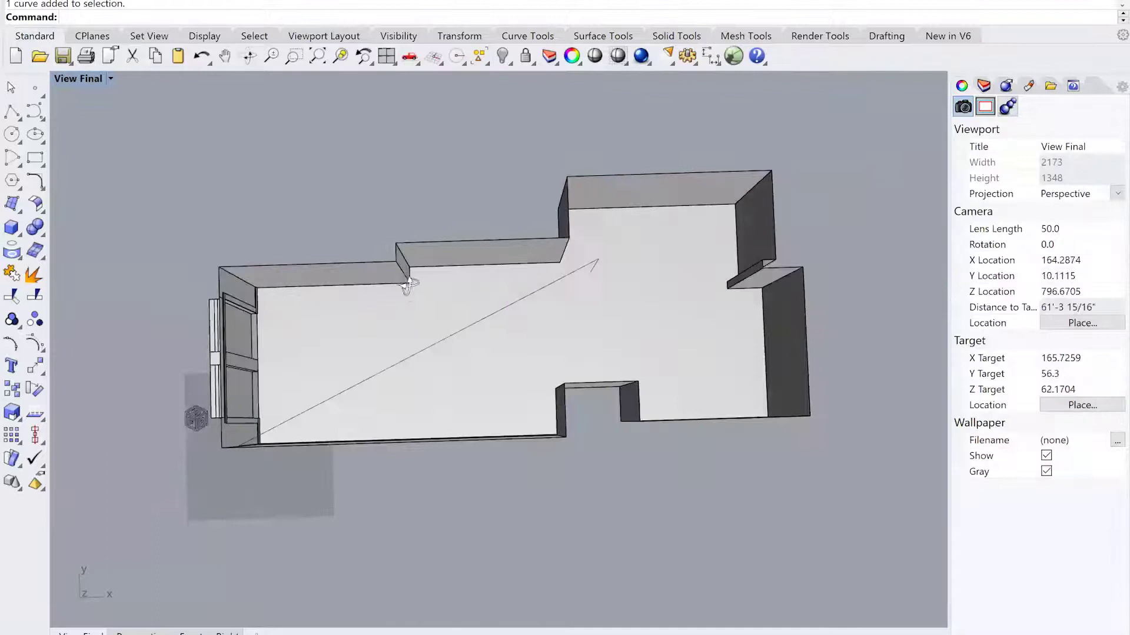
pyautogui.moveTo(406, 283); pyautogui.dragTo(368, 215, button='right')
pyautogui.click(11, 111)
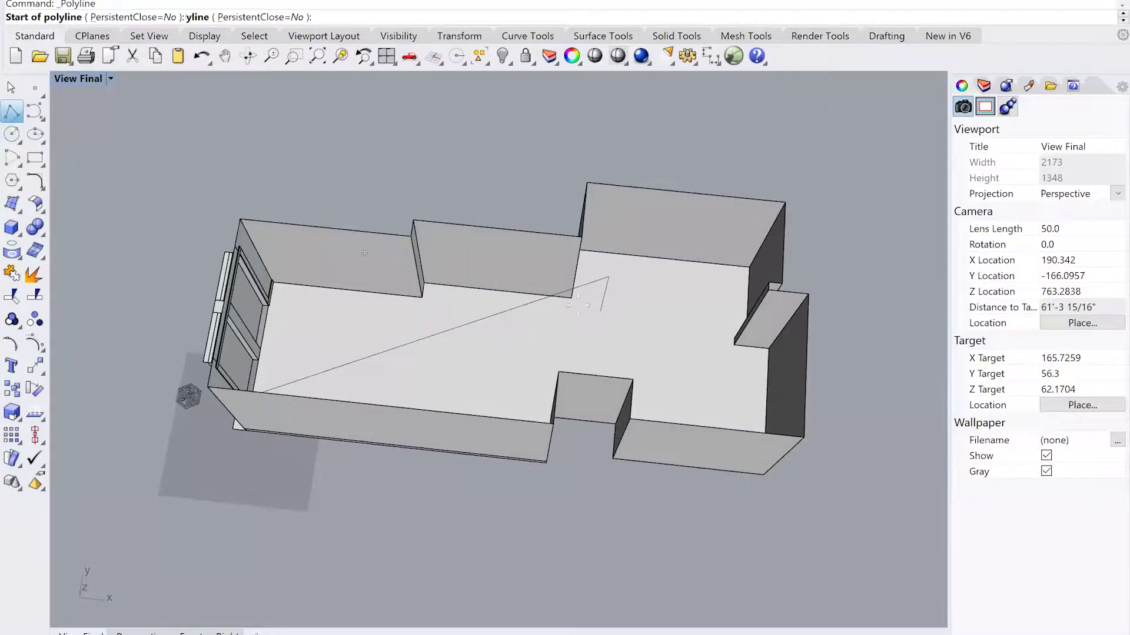
pyautogui.click(609, 276)
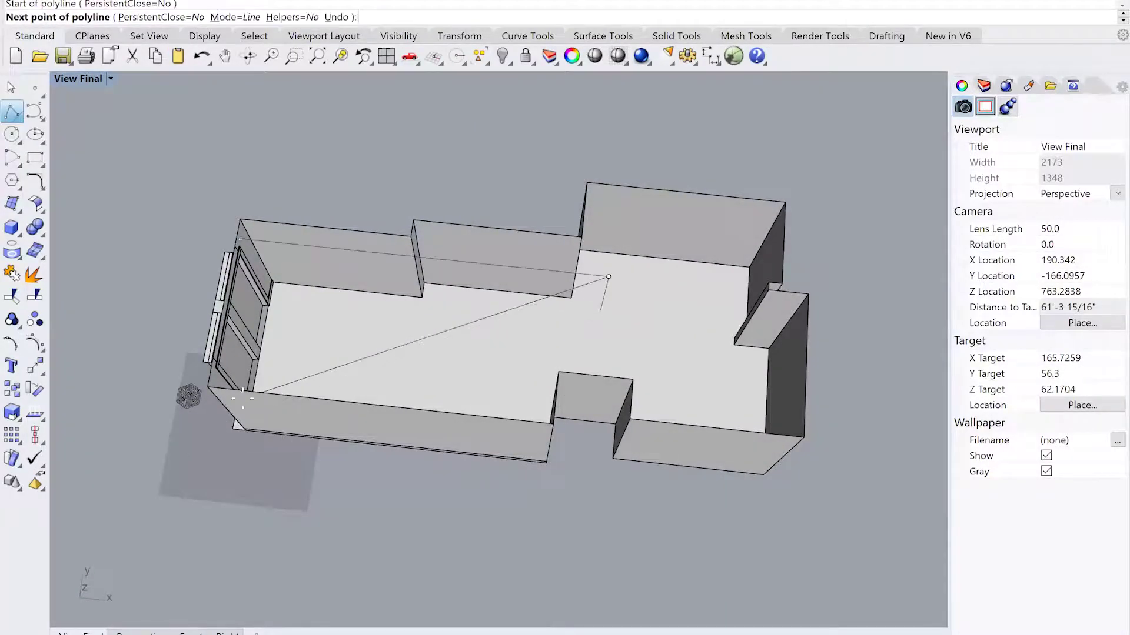
pyautogui.scroll(6, 228, 357)
pyautogui.moveTo(199, 346); pyautogui.dragTo(100, 277, button='right')
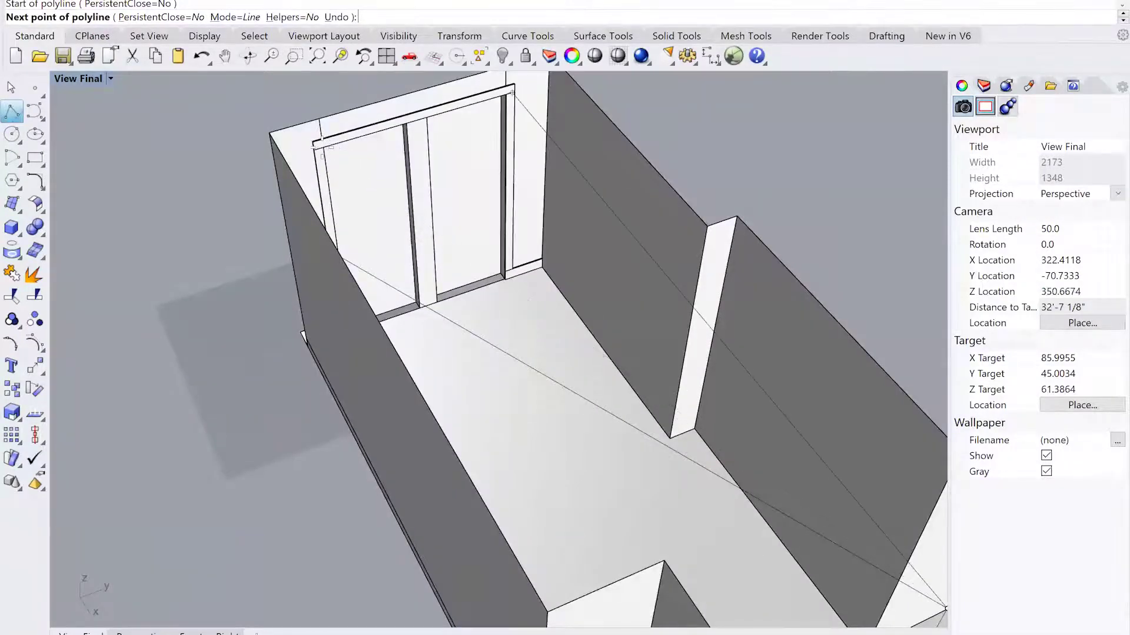
pyautogui.scroll(3, 321, 148)
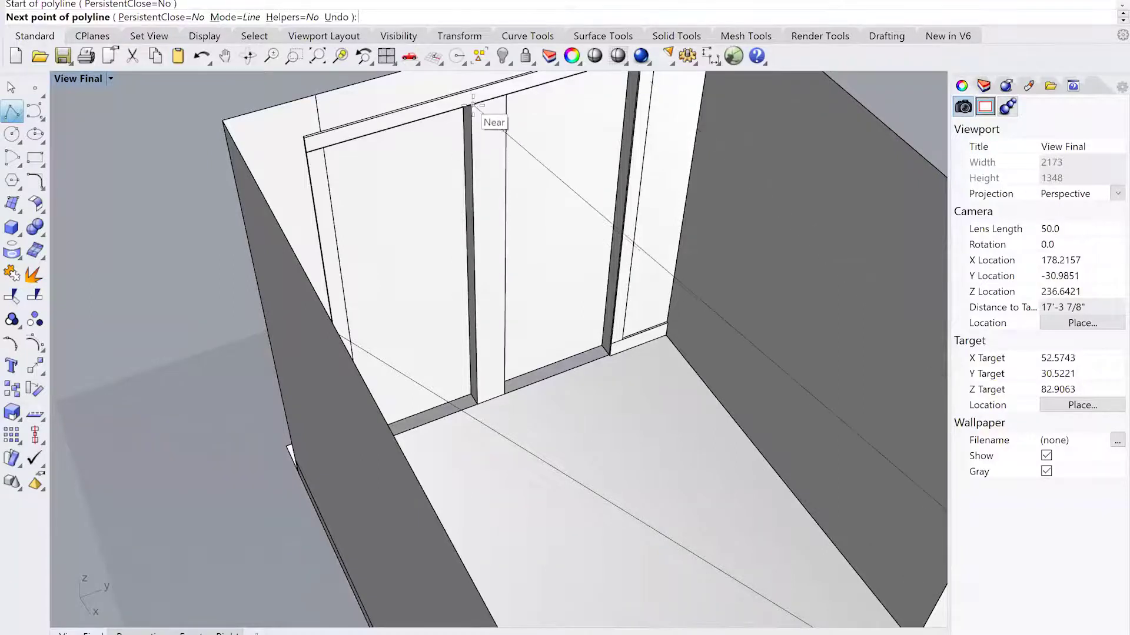
pyautogui.click(468, 116)
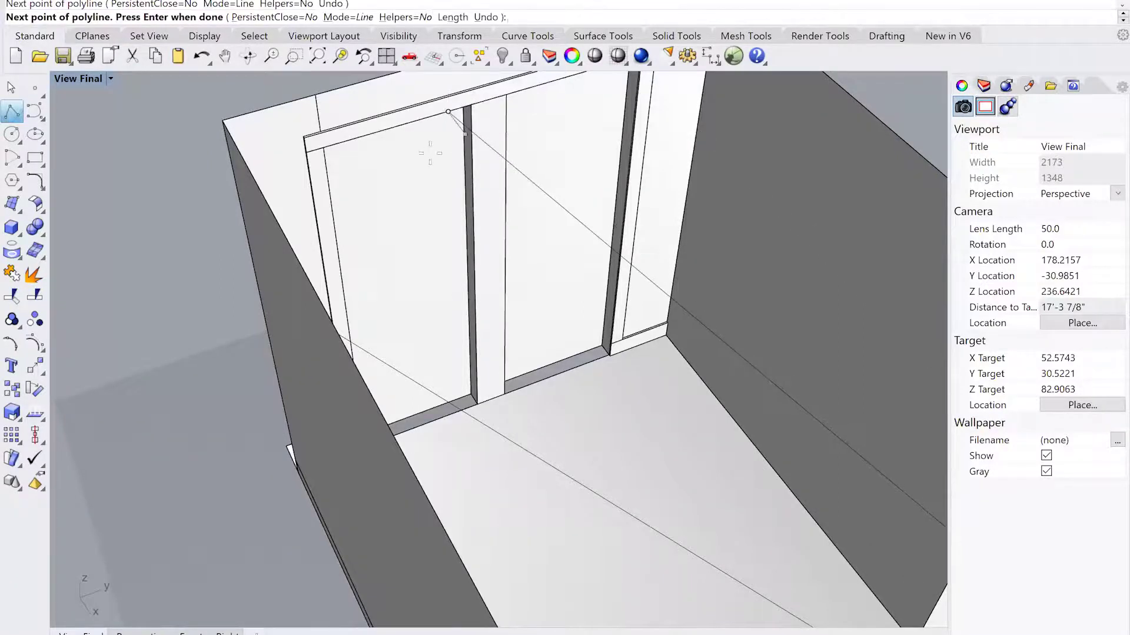
pyautogui.scroll(-3, 441, 196)
pyautogui.press('Return')
# Place the camera at the vertical line's upper end and its target at the header end of the second sight line
pyautogui.scroll(-6, 439, 189)
pyautogui.keyDown('shift'); pyautogui.moveTo(365, 257); pyautogui.dragTo(231, 241, button='right'); pyautogui.keyUp('shift')
pyautogui.moveTo(408, 295); pyautogui.dragTo(580, 430, button='right')
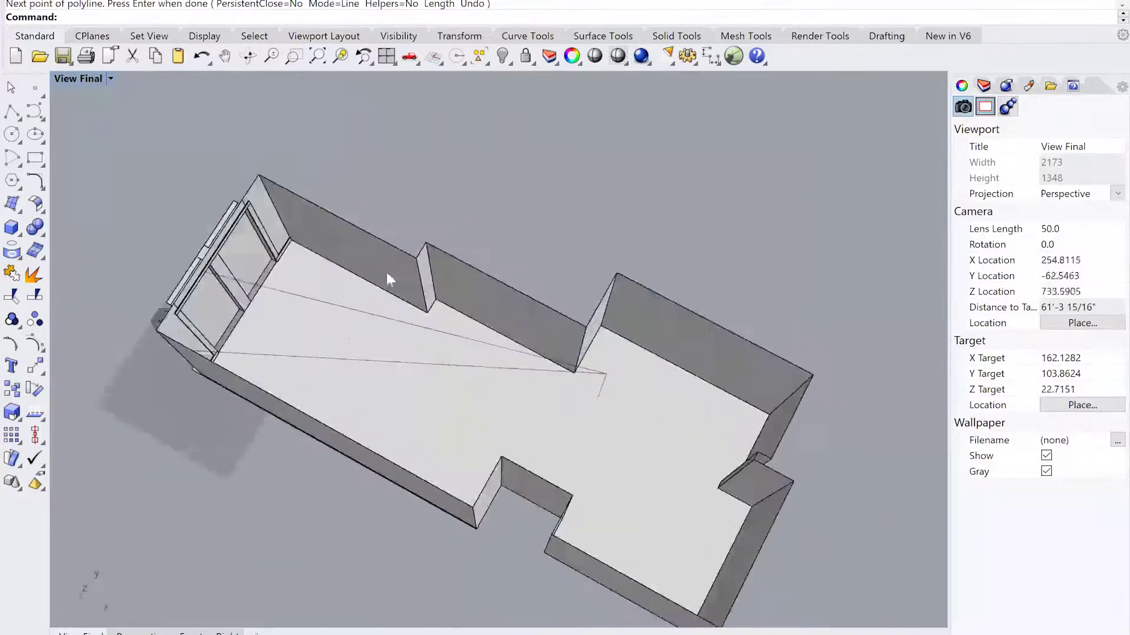
pyautogui.click(112, 79)
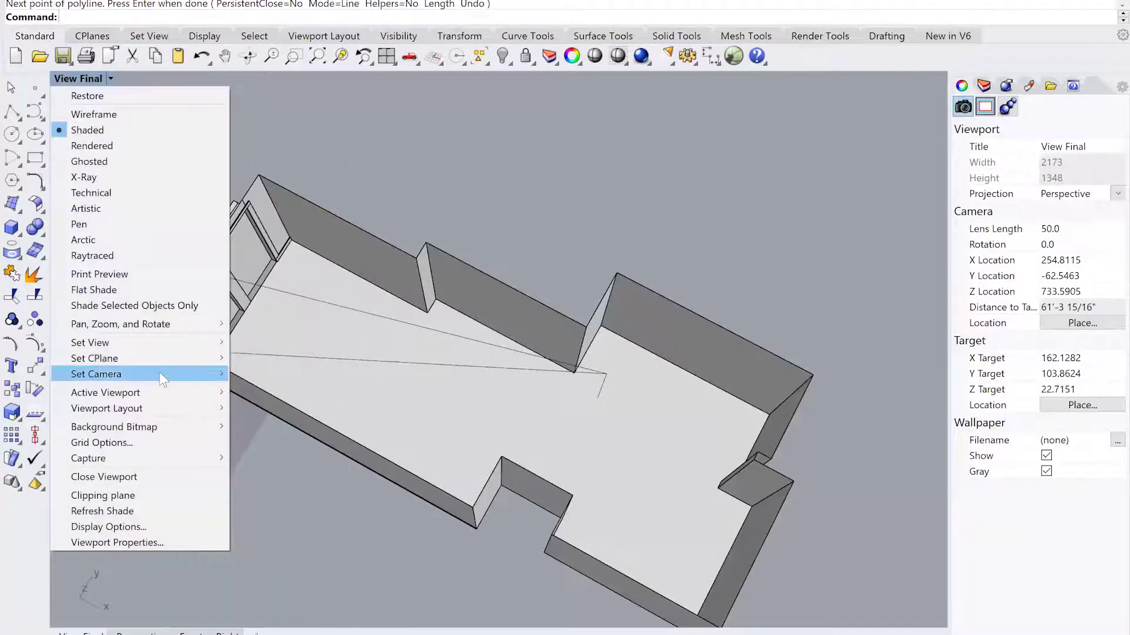
pyautogui.moveTo(147, 374)
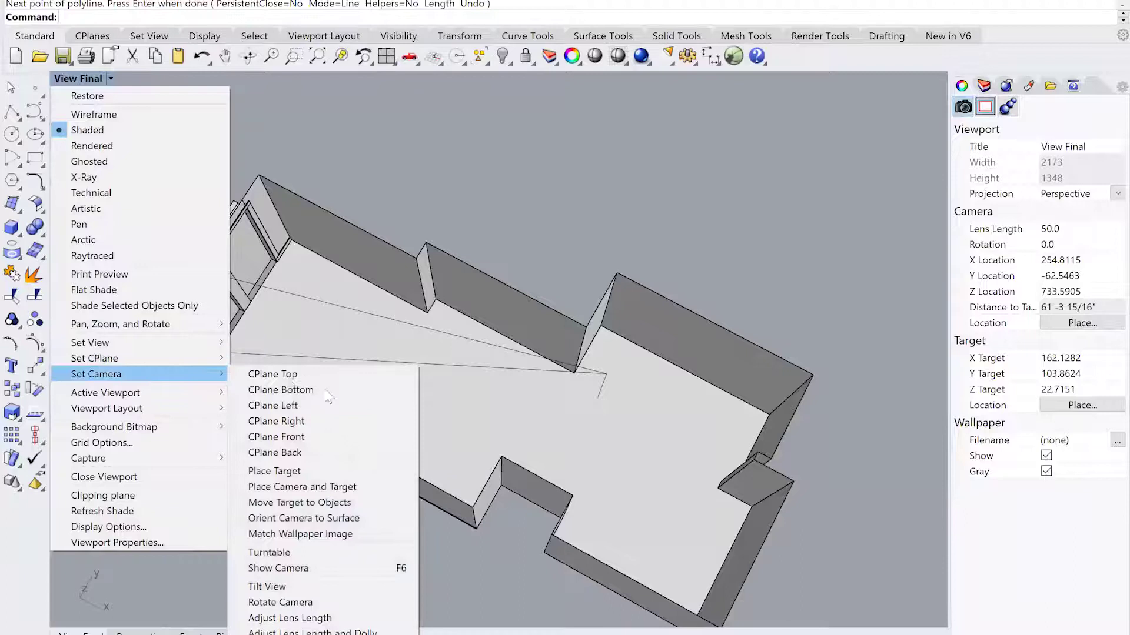
pyautogui.click(336, 487)
pyautogui.click(609, 379)
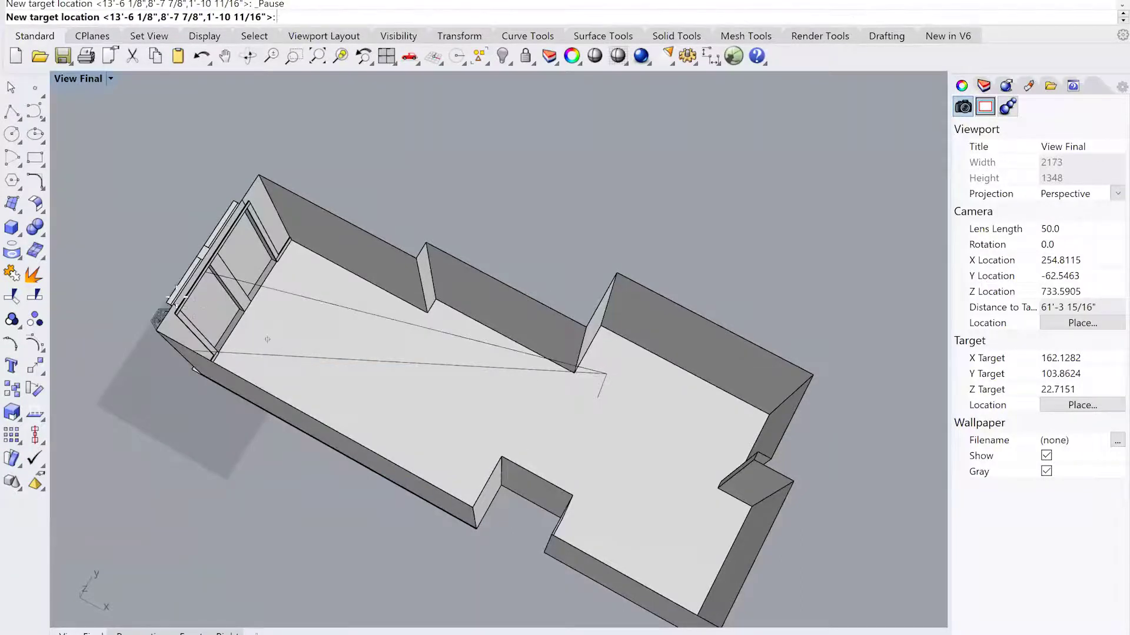
pyautogui.click(203, 278)
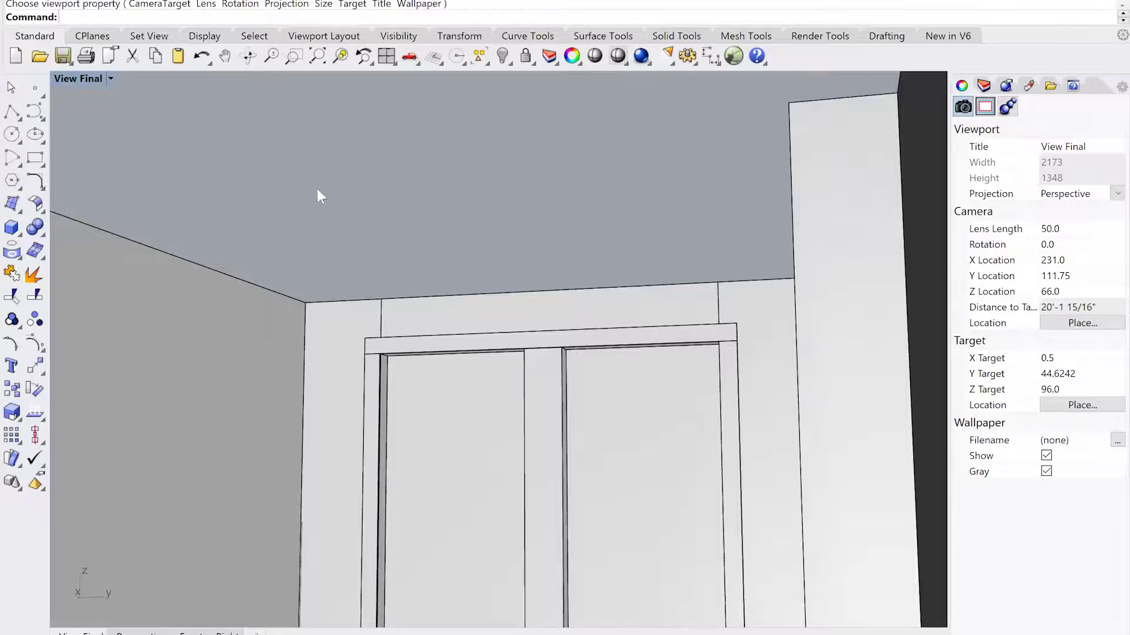
# Draw a straight polyline from the vertical line's upper end to a low point on the corner edge beside the two-panel end wall
pyautogui.moveTo(295, 218); pyautogui.dragTo(161, 270, button='right')
pyautogui.click(12, 111)
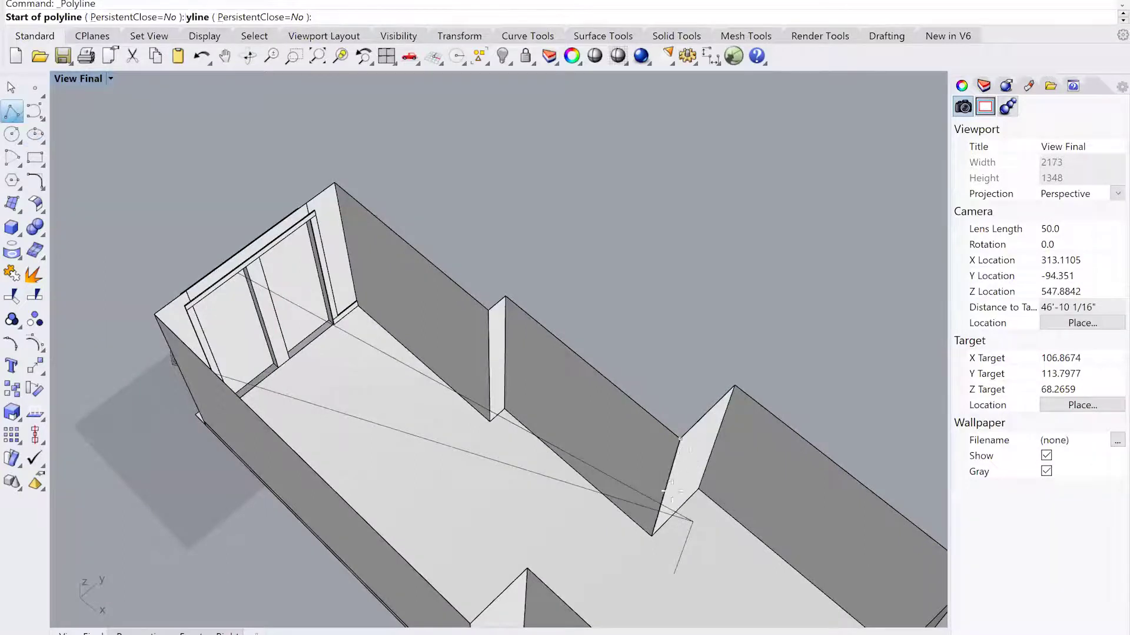
pyautogui.click(689, 521)
pyautogui.moveTo(441, 474); pyautogui.dragTo(401, 135, button='right')
pyautogui.scroll(6, 363, 251)
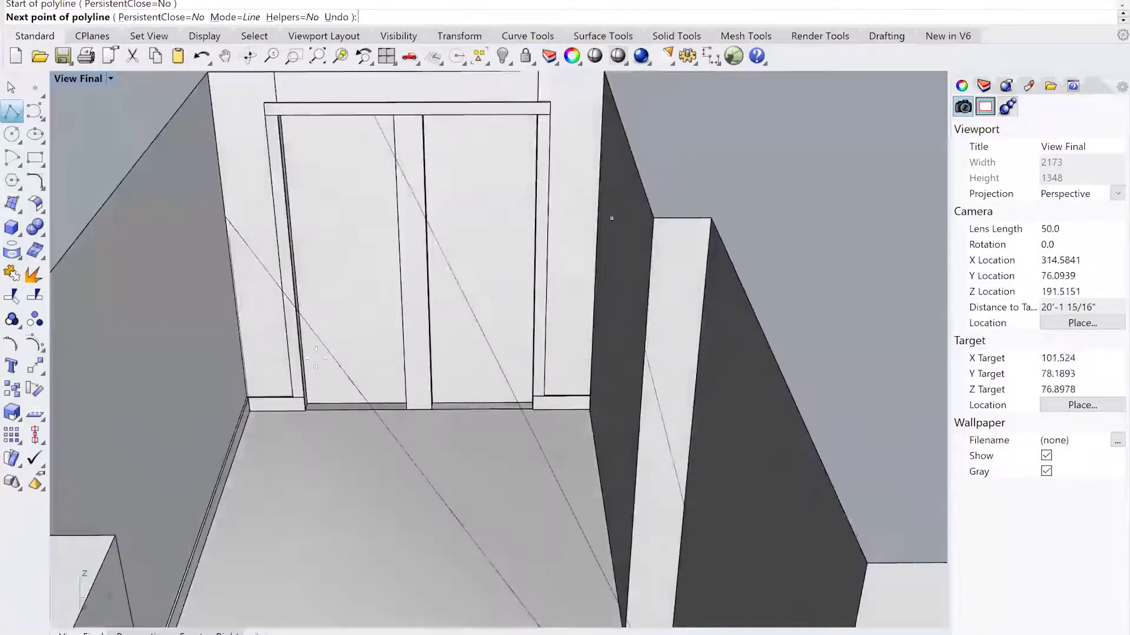
pyautogui.click(243, 344)
pyautogui.press('Return')
# Open the camera-setting options for the View Final viewport
pyautogui.moveTo(242, 344); pyautogui.dragTo(328, 468, button='right')
pyautogui.keyDown('shift'); pyautogui.moveTo(435, 476); pyautogui.dragTo(319, 395, button='right'); pyautogui.keyUp('shift')
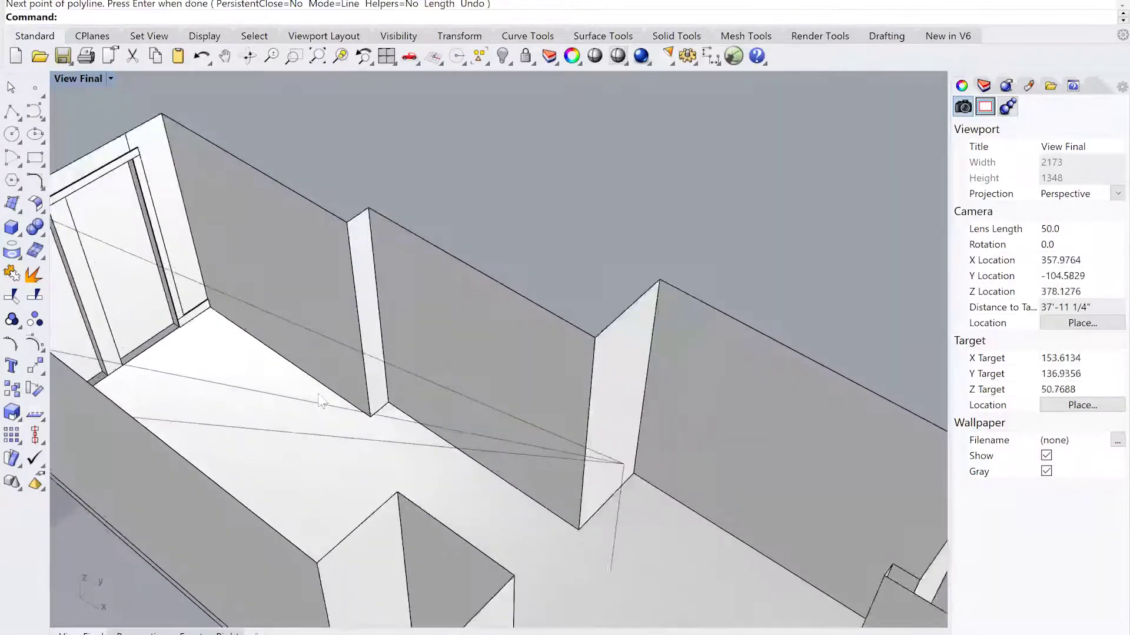
pyautogui.click(110, 79)
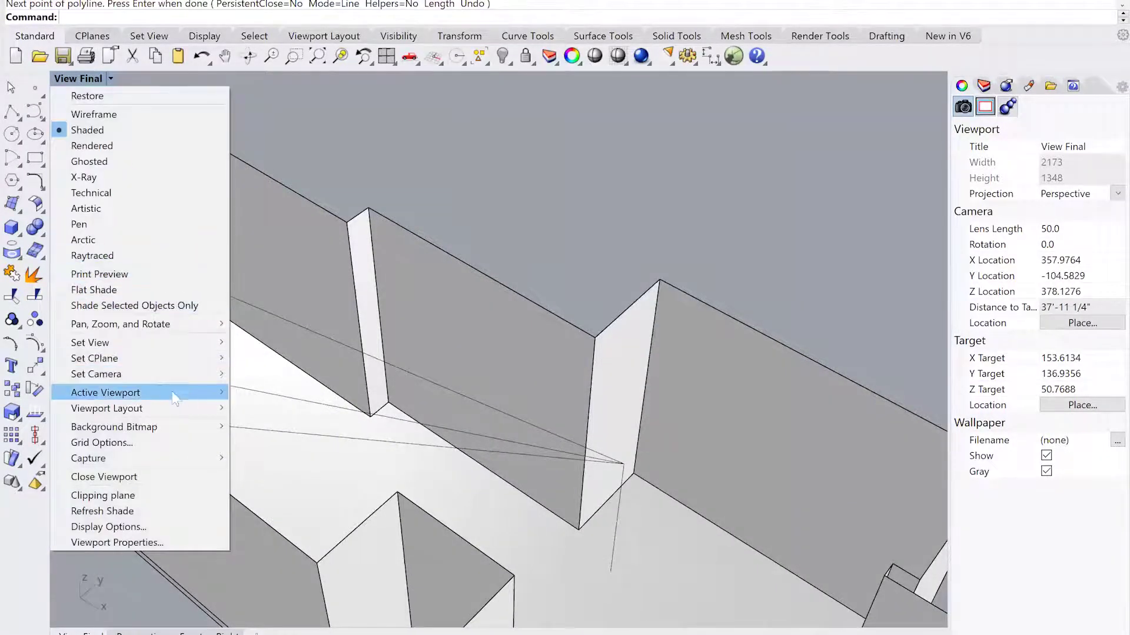
pyautogui.moveTo(171, 379)
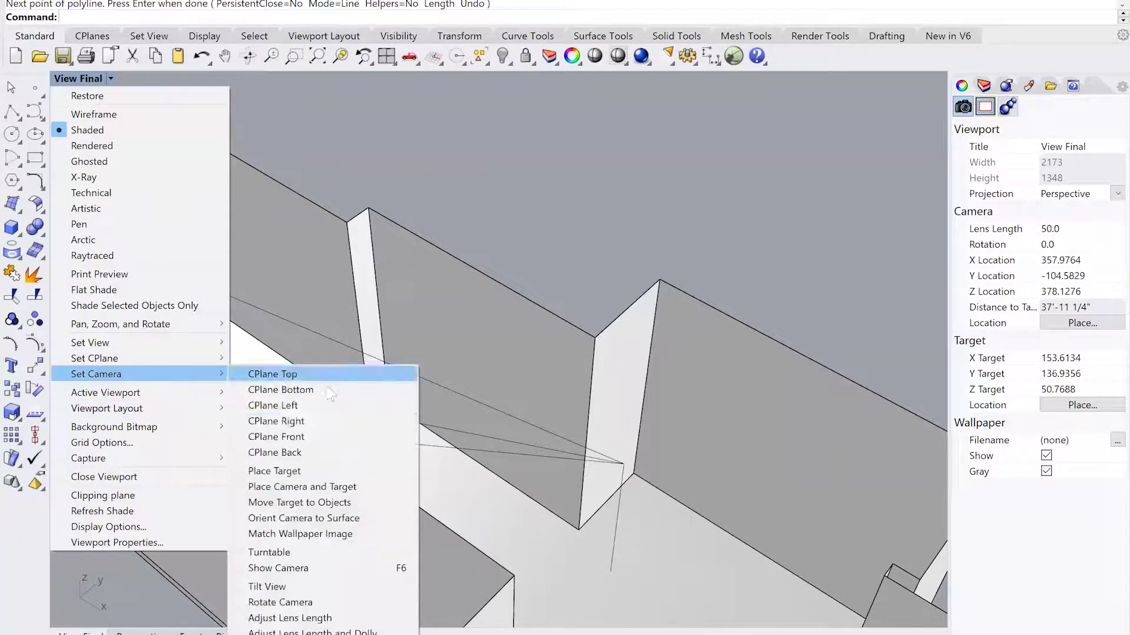
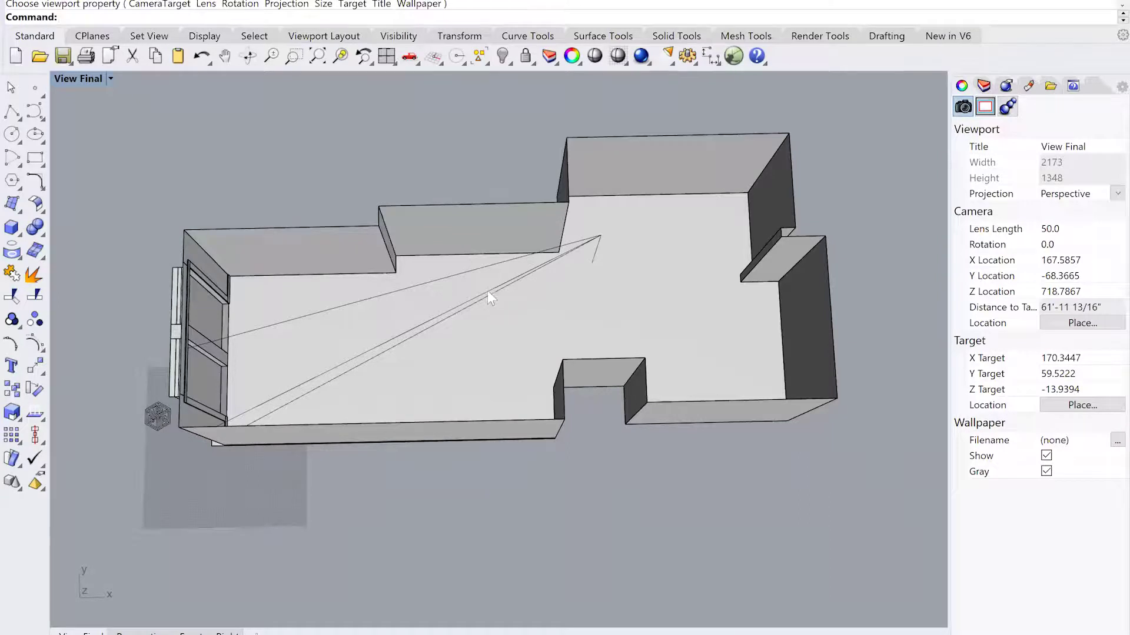
# Delete the sight lines to the header and the higher corner point, keeping the one to the low corner point
pyautogui.keyDown('shift'); pyautogui.click(463, 272); pyautogui.keyUp('shift')
pyautogui.press('Delete')
pyautogui.moveTo(464, 273); pyautogui.dragTo(456, 144, button='right')
pyautogui.scroll(2, 458, 143)
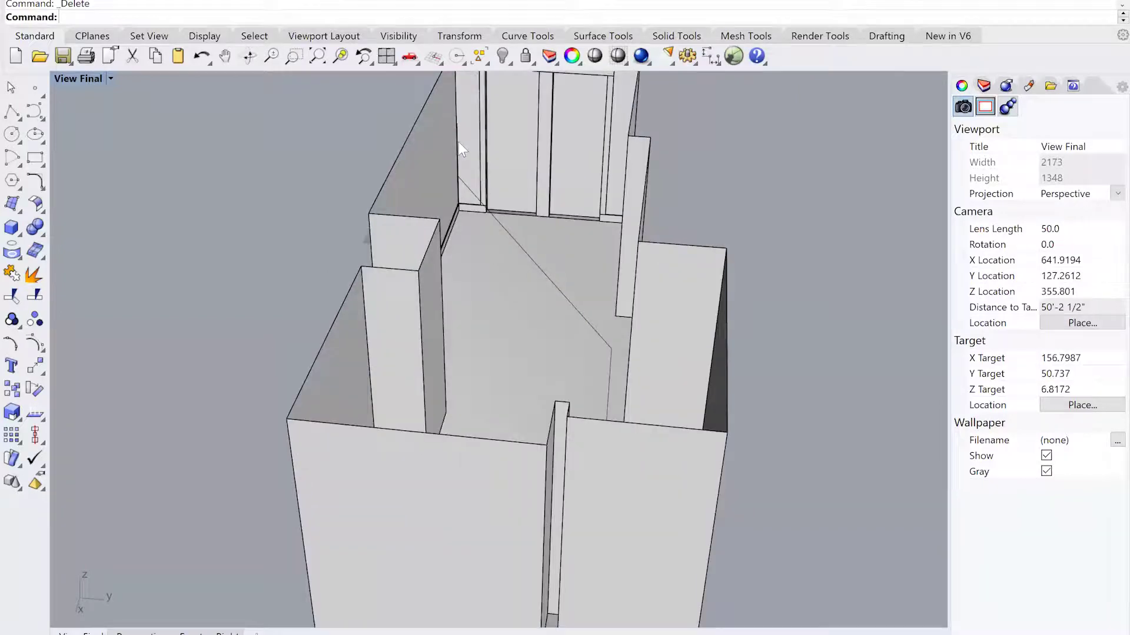
# Examine the remaining sight line's path from the vertical line down to the end wall's corner
pyautogui.moveTo(498, 202)
pyautogui.mouseDown(button='right')
pyautogui.moveTo(366, 114)
pyautogui.moveTo(476, 204)
pyautogui.moveTo(461, 182)
pyautogui.moveTo(498, 200)
pyautogui.mouseUp(button='right')
pyautogui.scroll(6, 366, 114)
pyautogui.scroll(-4, 499, 201)
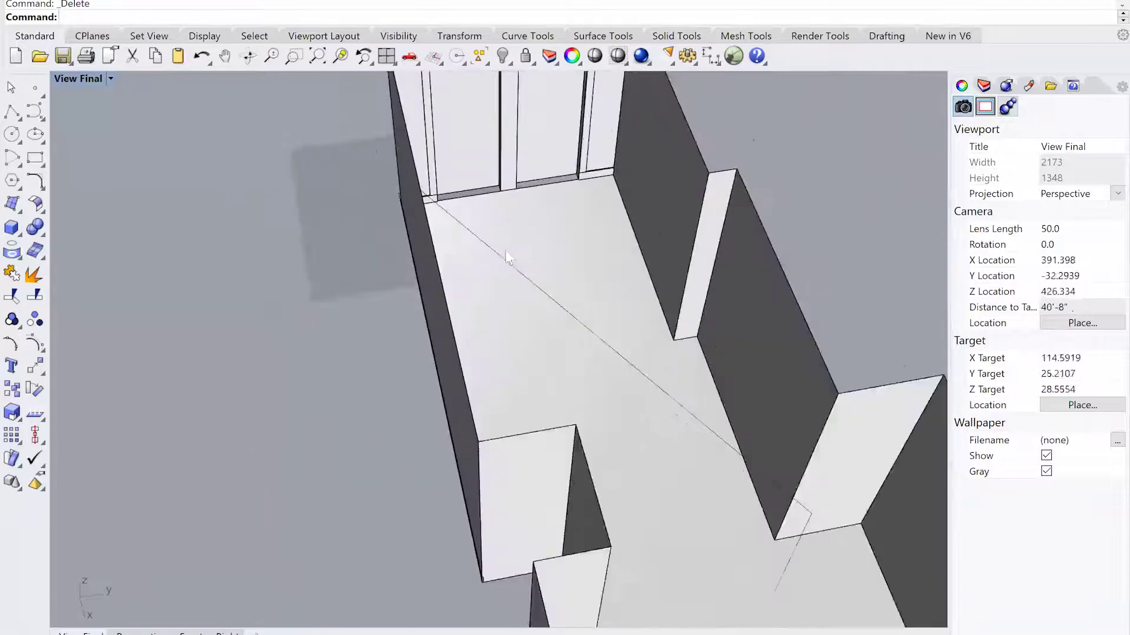
pyautogui.click(510, 261)
pyautogui.scroll(-2, 510, 261)
pyautogui.click(232, 312)
pyautogui.moveTo(299, 310); pyautogui.dragTo(466, 350, button='right')
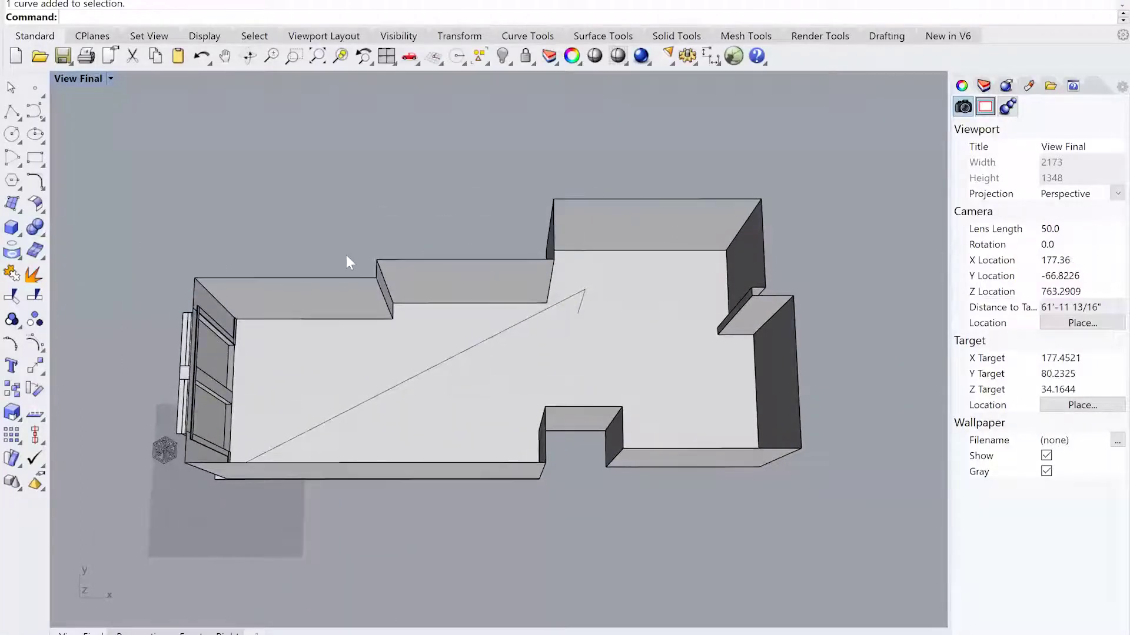
# Place the camera at the vertical line's upper end and its target at the remaining sight line's low end on the corner edge
pyautogui.click(110, 80)
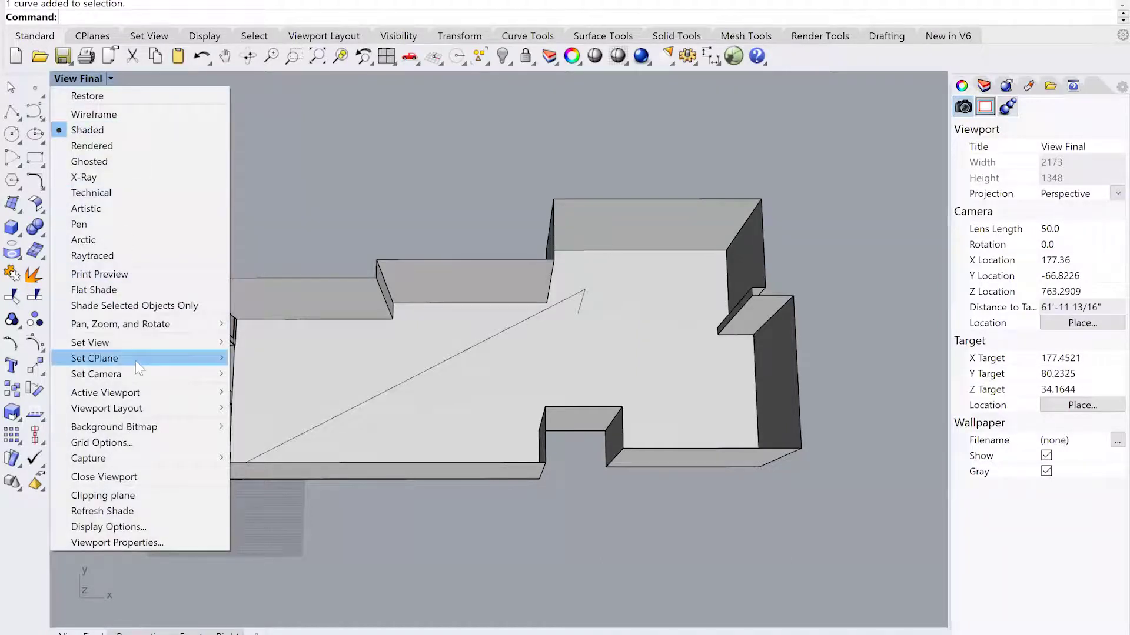
pyautogui.moveTo(139, 369)
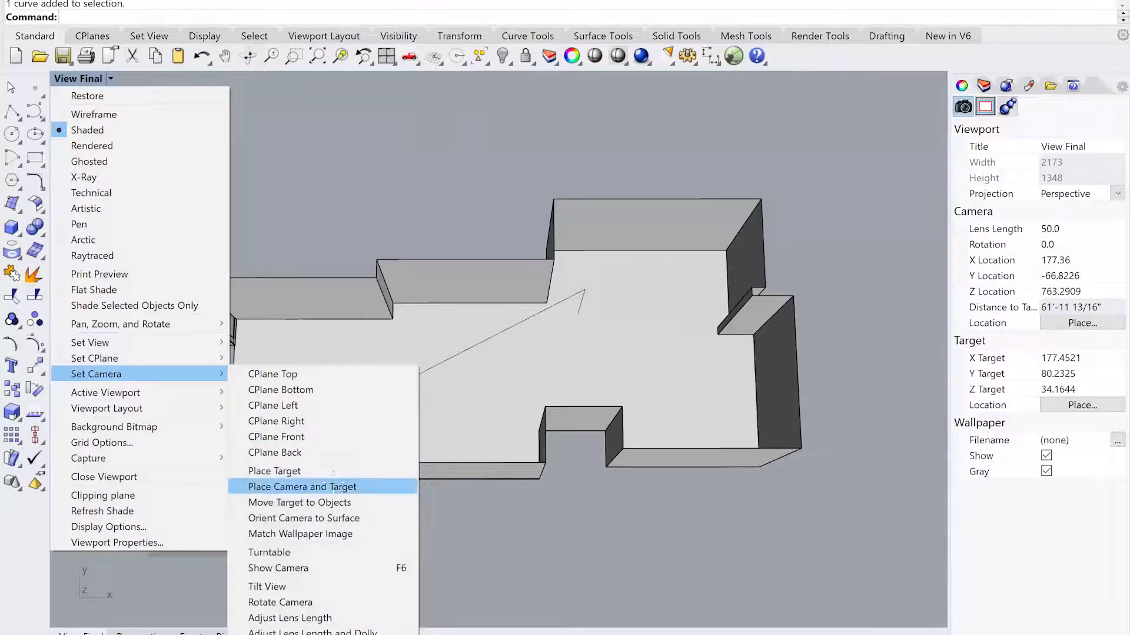
pyautogui.click(333, 488)
pyautogui.click(584, 291)
pyautogui.moveTo(314, 422); pyautogui.dragTo(120, 295, button='right')
pyautogui.click(384, 221)
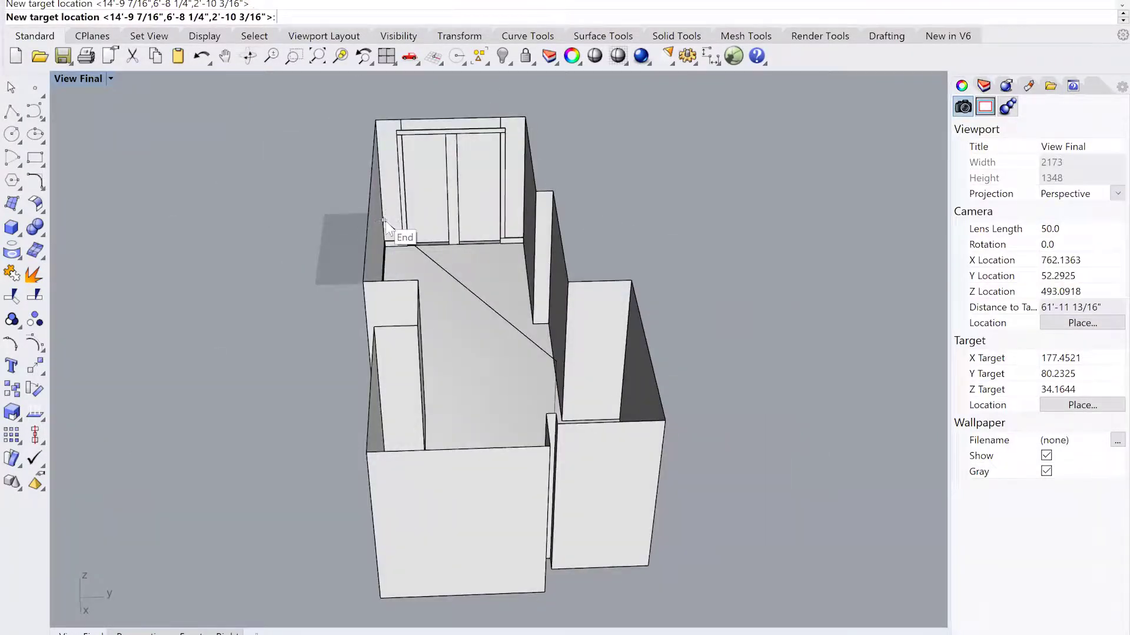
pyautogui.click(385, 222)
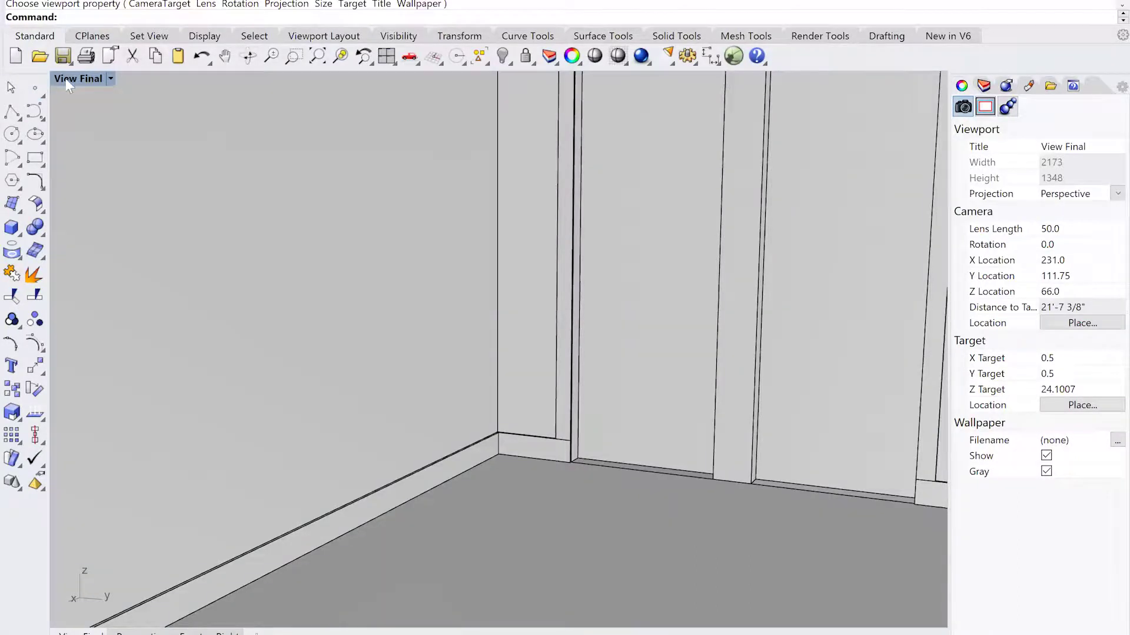
# Save the current camera setup as the named view "View Final", overwriting the existing view of that name
pyautogui.click(111, 79)
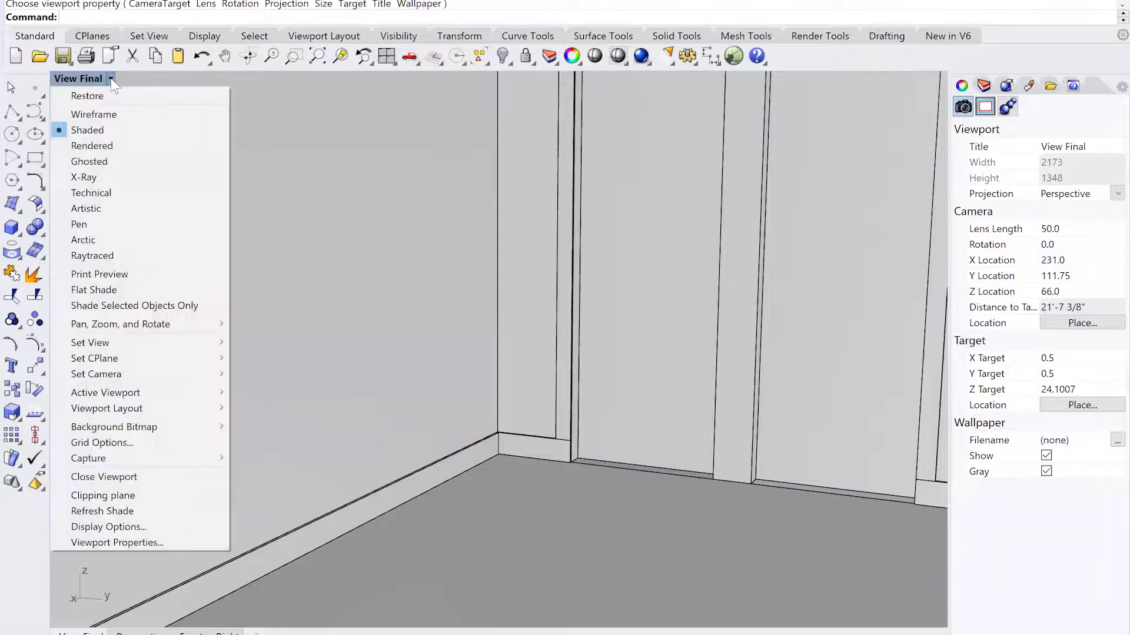
pyautogui.moveTo(124, 346)
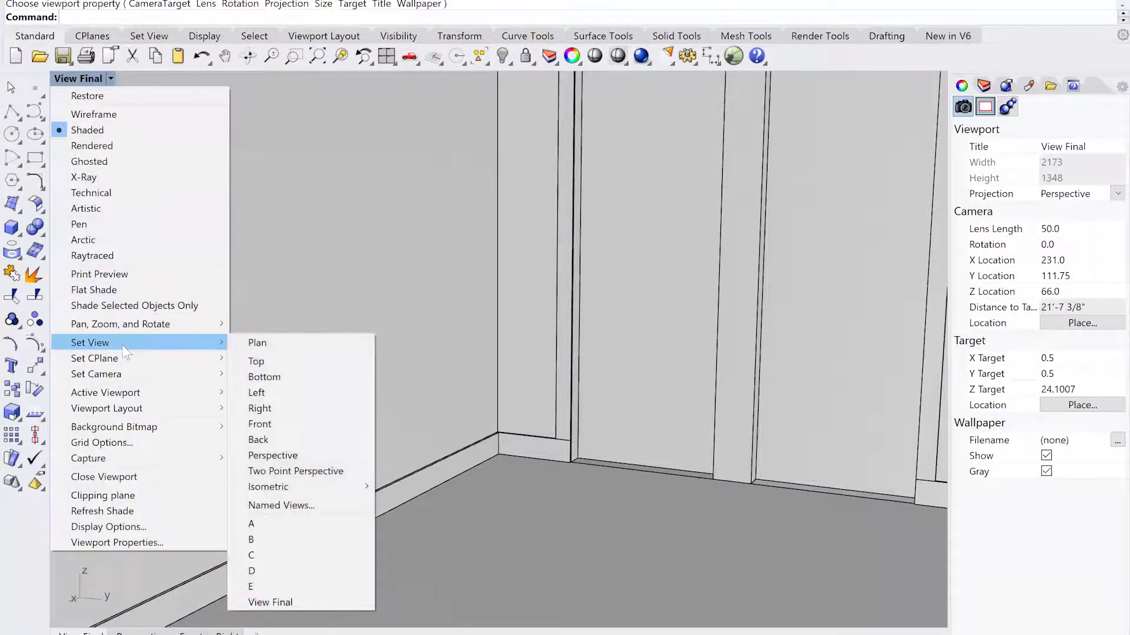
pyautogui.click(275, 507)
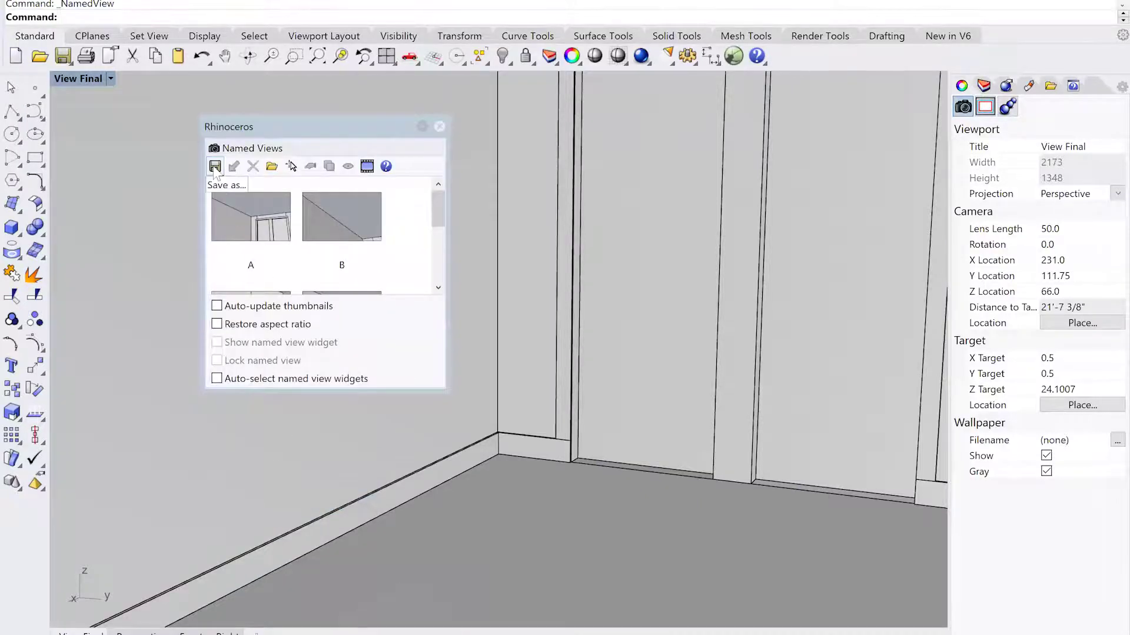
pyautogui.click(215, 167)
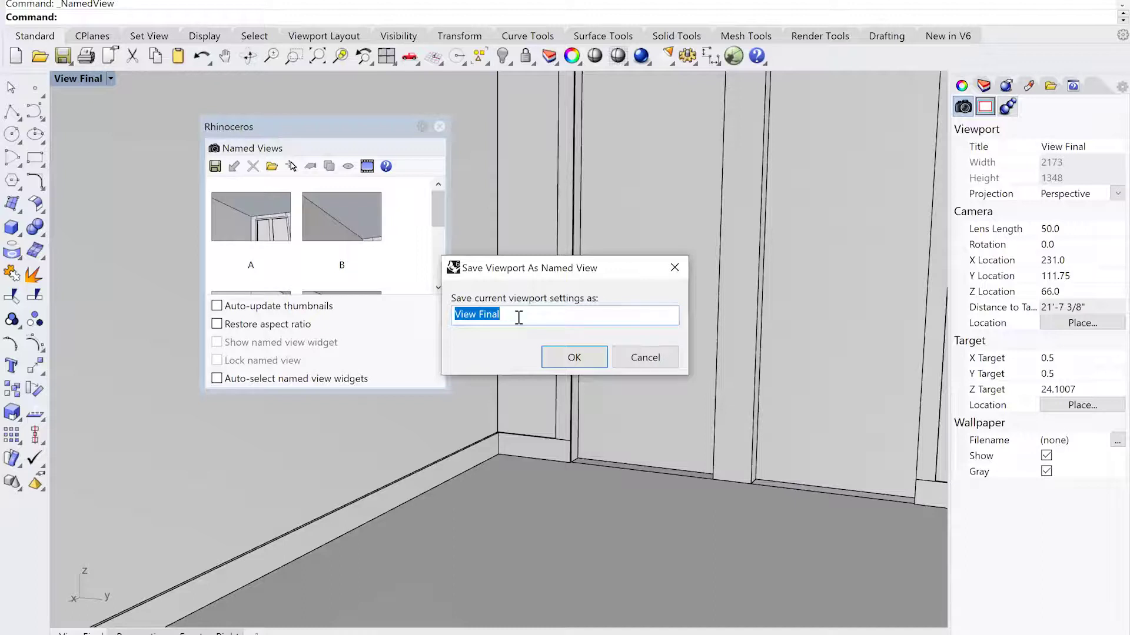
pyautogui.click(579, 358)
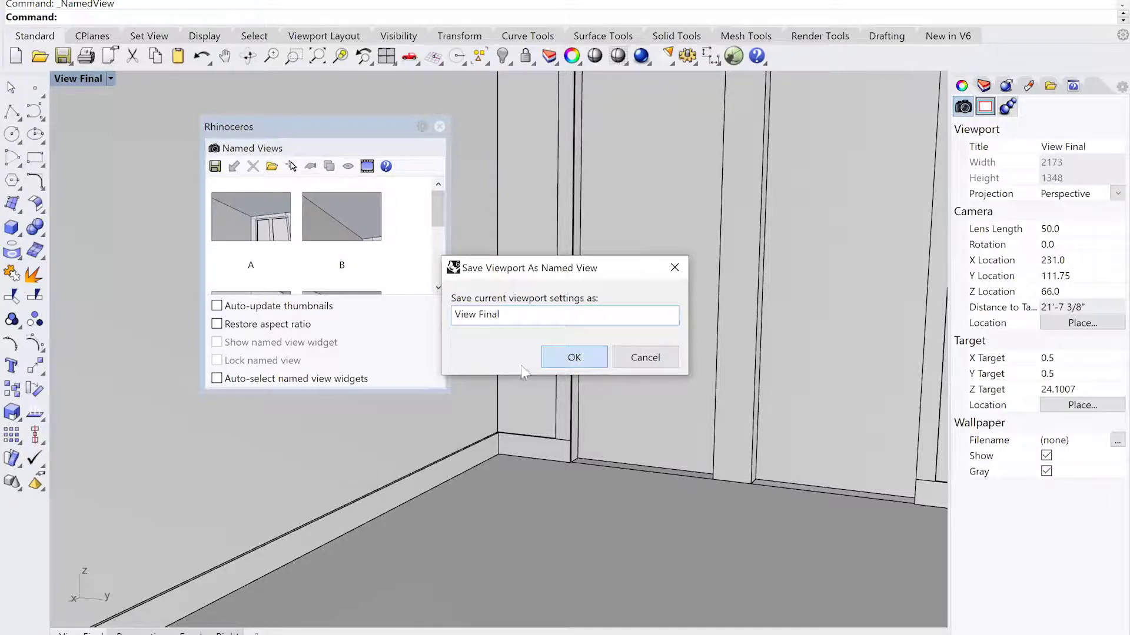
pyautogui.click(528, 352)
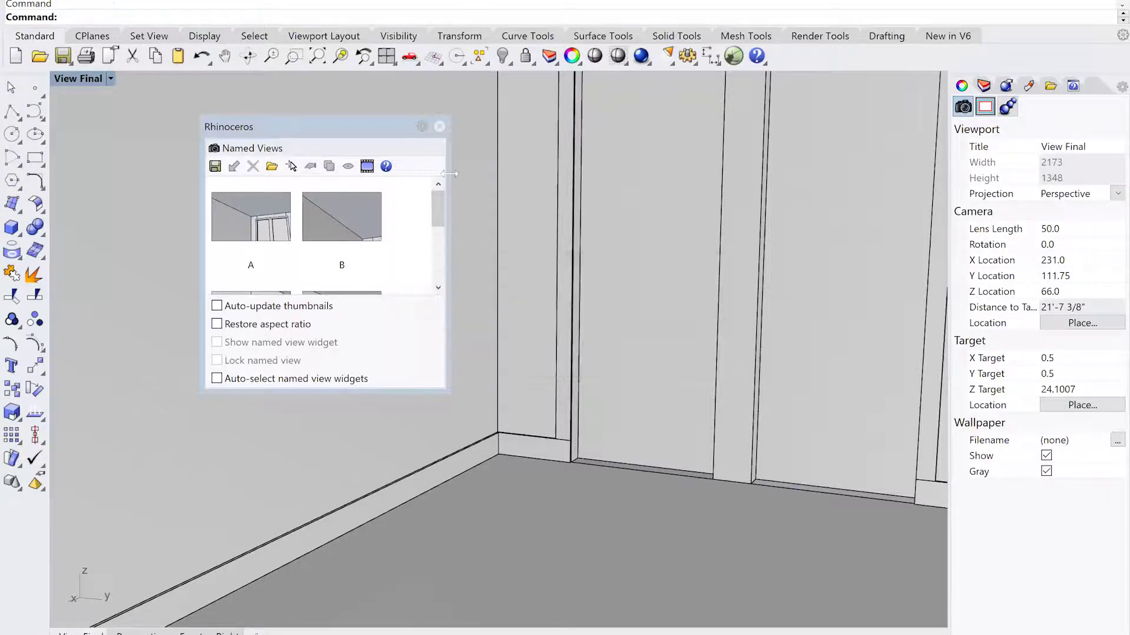
pyautogui.click(439, 128)
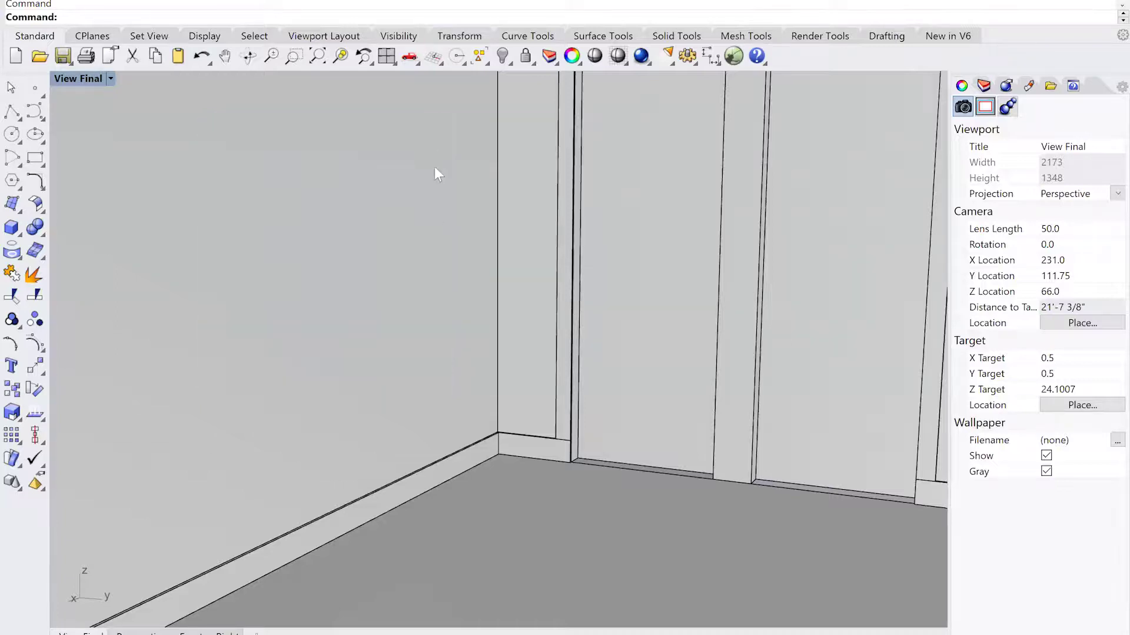
# Test the saved camera by orbiting away to an overview of the room and restoring the View Final named view
pyautogui.moveTo(467, 341); pyautogui.dragTo(376, 283, button='right')
pyautogui.scroll(-12, 527, 336)
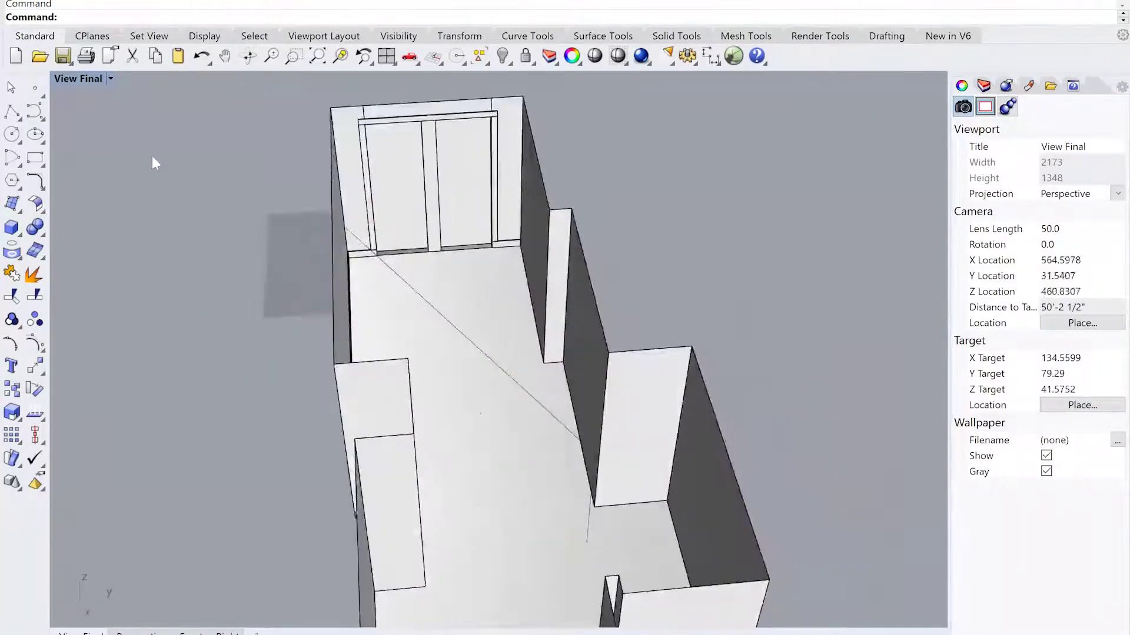
pyautogui.click(112, 80)
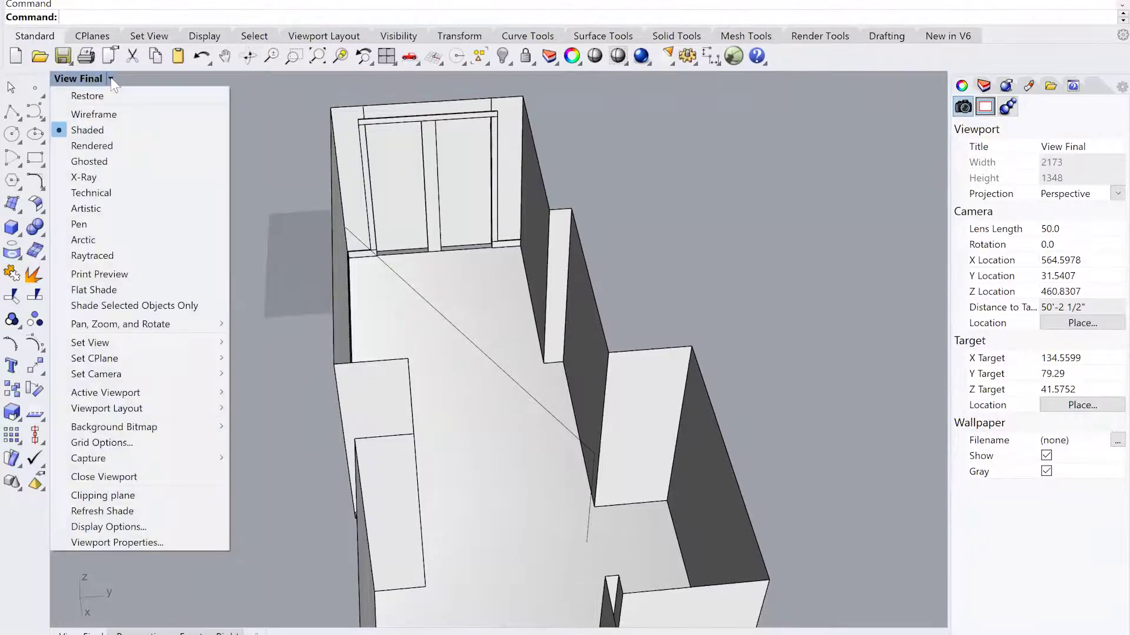
pyautogui.moveTo(135, 349)
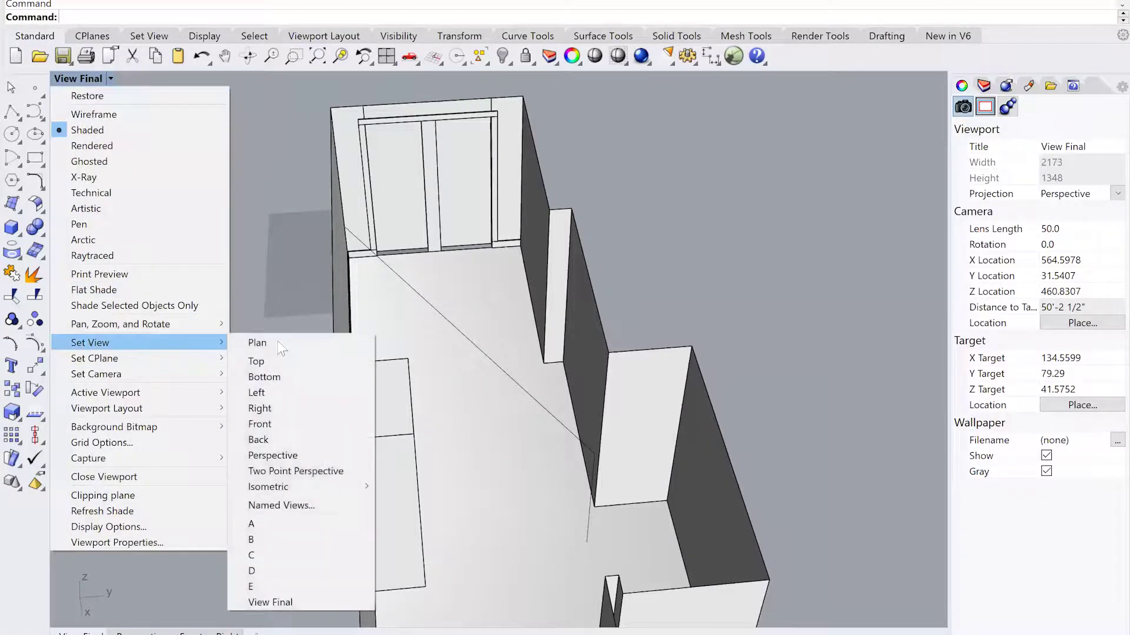
pyautogui.click(270, 602)
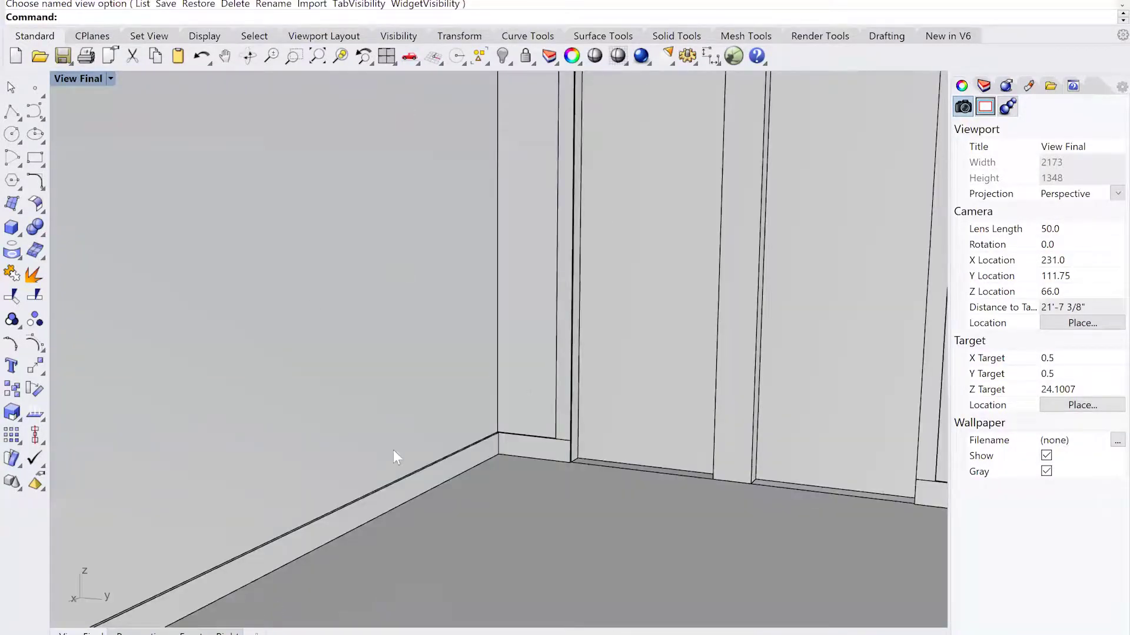
# Examine the whole room from above, following the sight line from the camera position to the end wall's corner
pyautogui.moveTo(439, 358); pyautogui.dragTo(400, 430, button='right')
pyautogui.scroll(-14, 543, 316)
pyautogui.scroll(4, 587, 294)
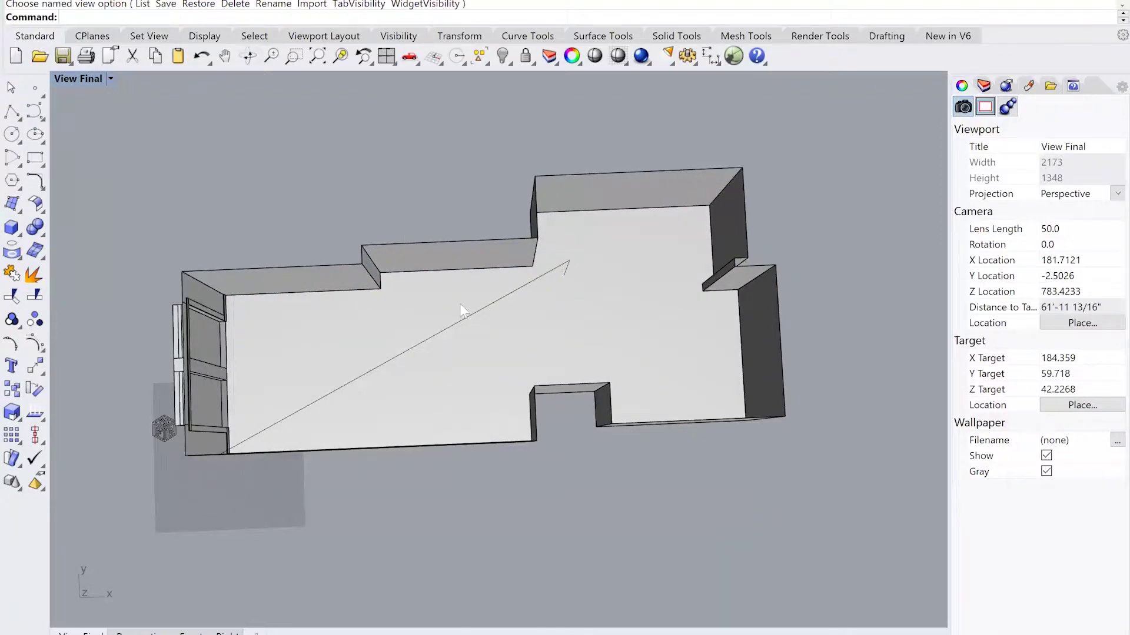
pyautogui.moveTo(520, 322); pyautogui.dragTo(630, 281, button='right')
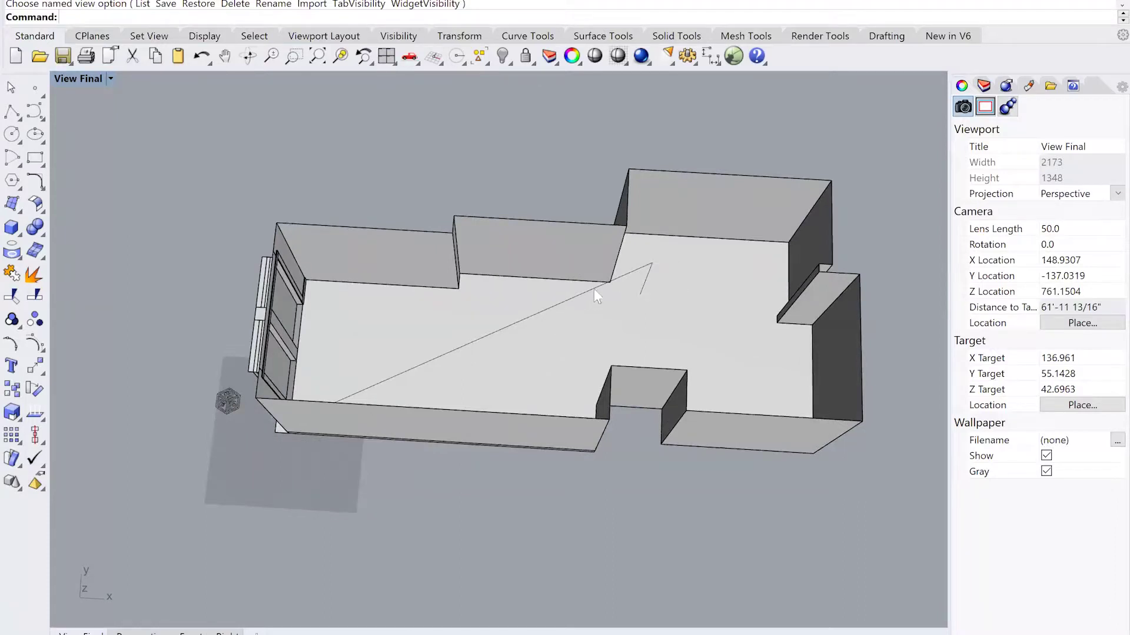
pyautogui.moveTo(619, 312); pyautogui.dragTo(534, 359, button='right')
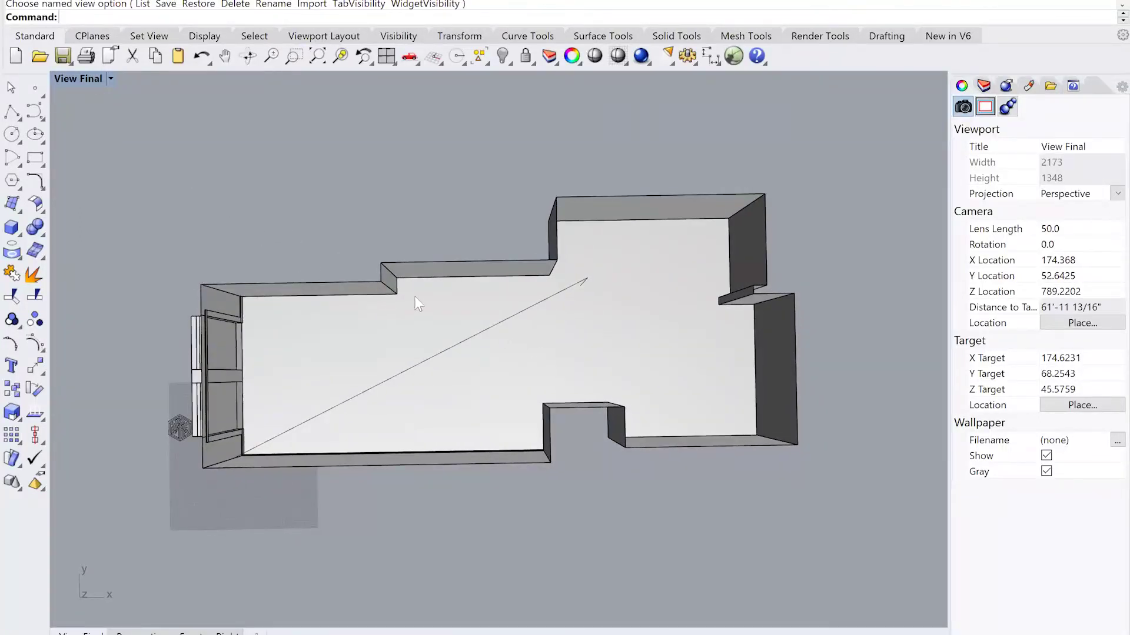